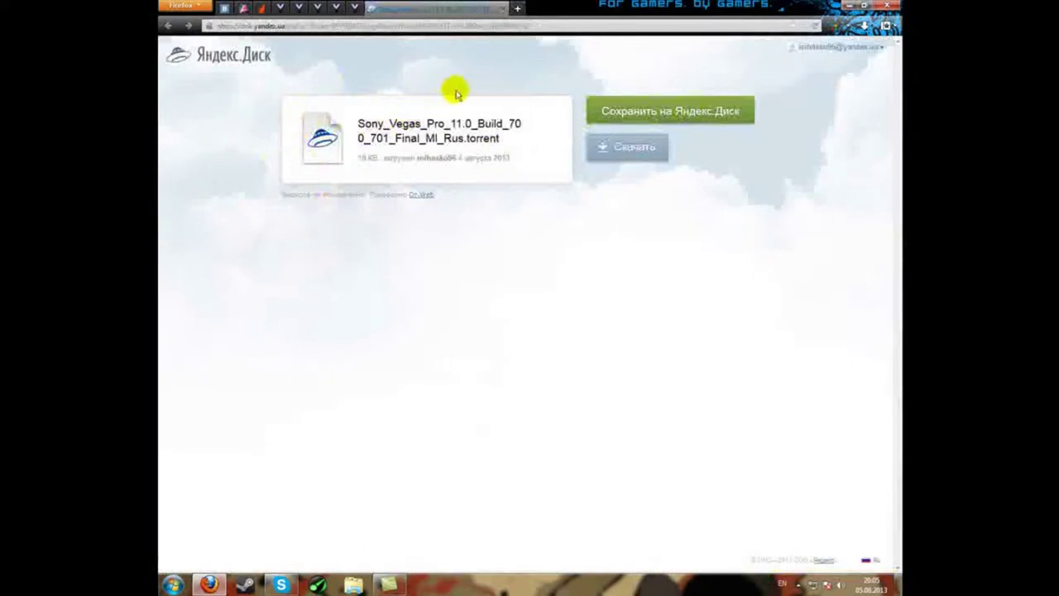
# Dismiss the download prompt of the Sony Vegas Pro 11.0 torrent and close its Yandex.Disk page.
pyautogui.click(628, 151)
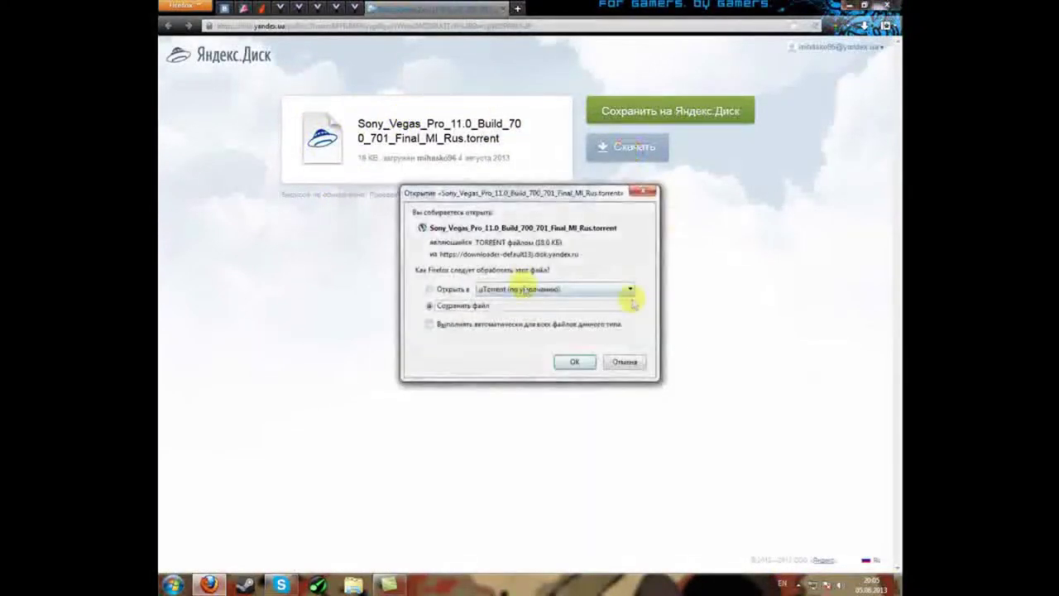
pyautogui.click(612, 362)
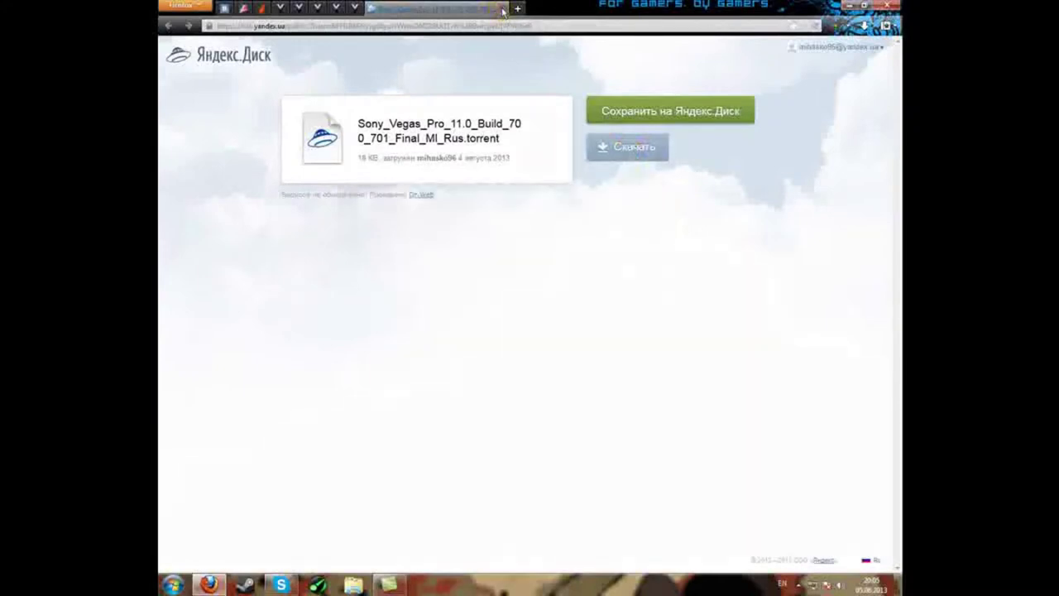
pyautogui.click(502, 10)
pyautogui.click(502, 10)
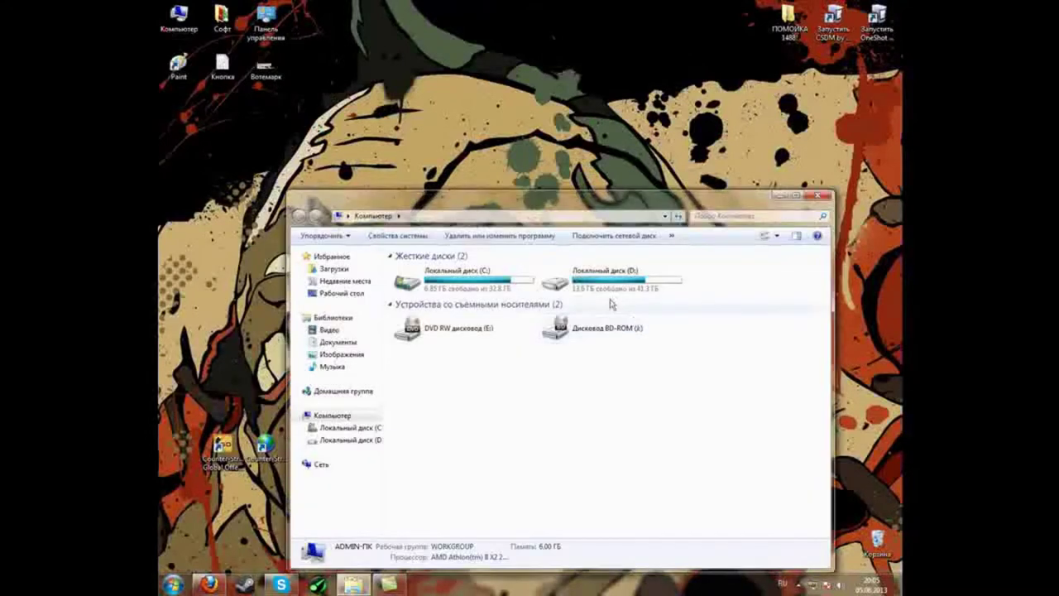
# Open the folder Sony Vegas Pro 11.0 Build 700_701 Final MI_Rus inside Загрузки on drive D.
pyautogui.doubleClick(579, 285)
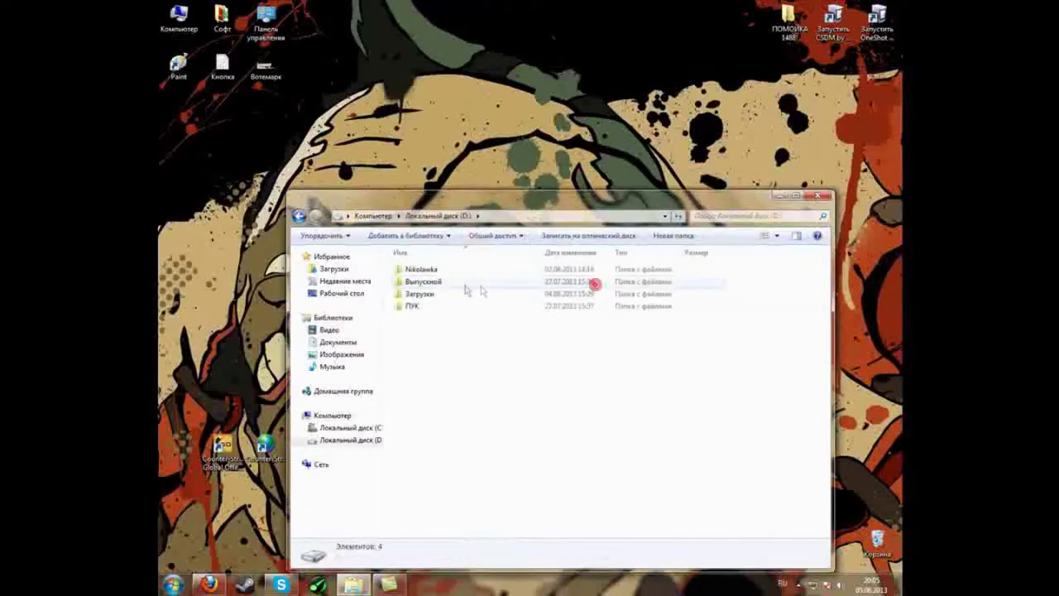
pyautogui.doubleClick(460, 294)
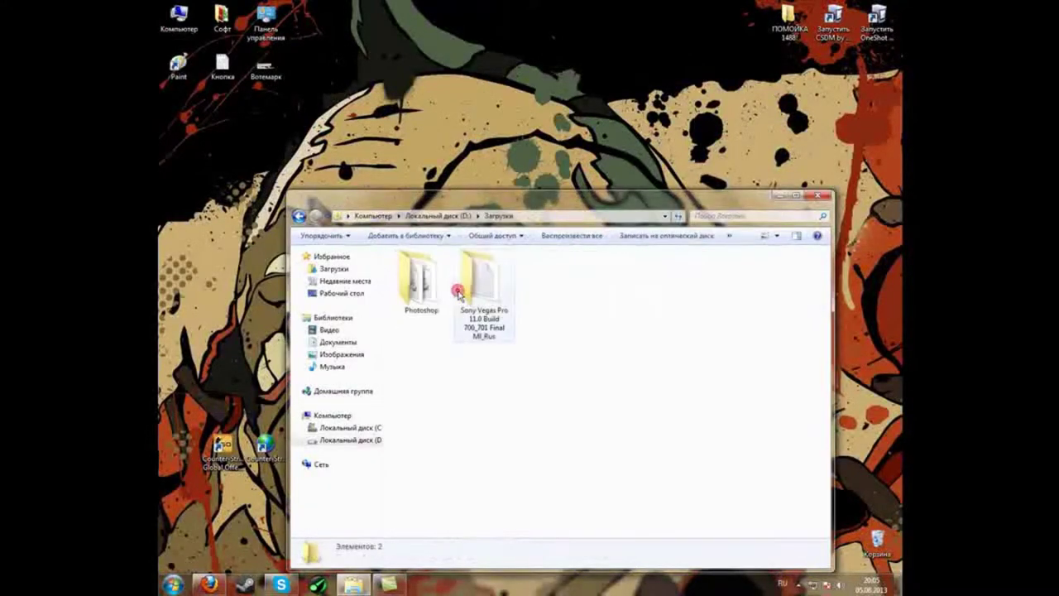
pyautogui.click(485, 285)
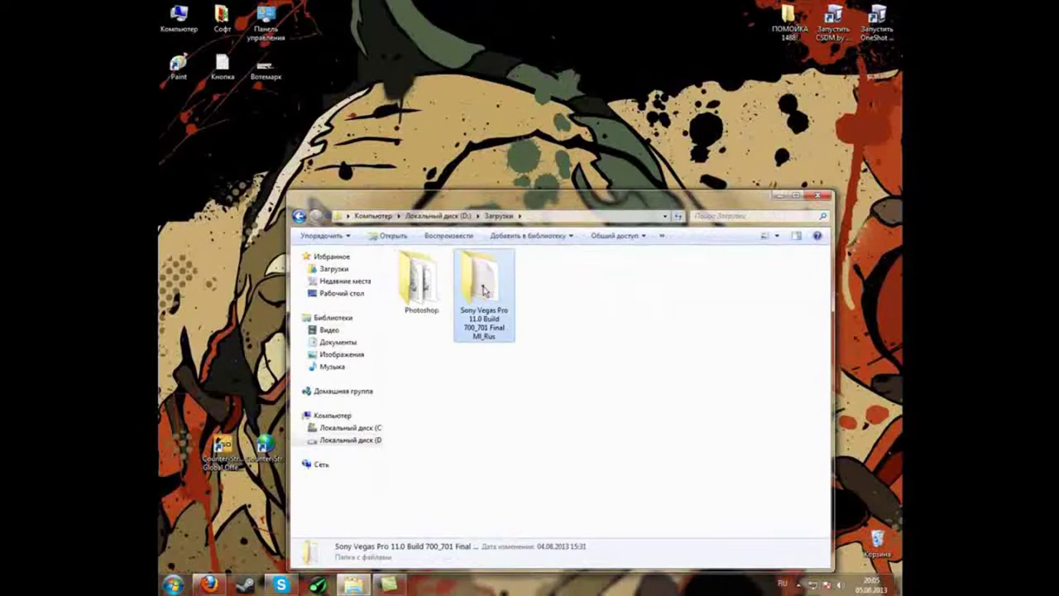
pyautogui.doubleClick(484, 286)
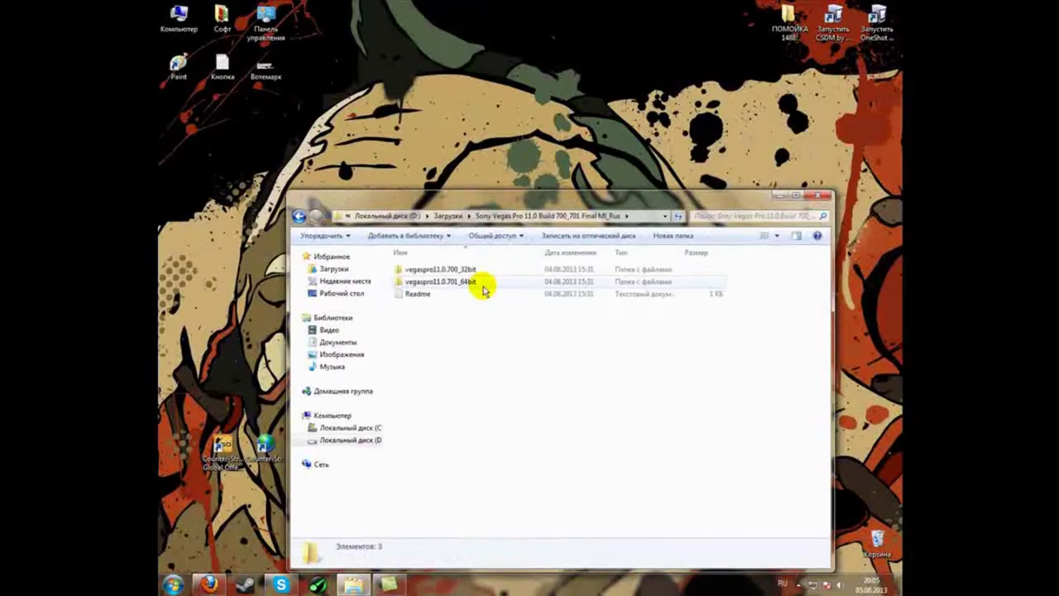
# Read the installation instructions in the Readme text file and close it.
pyautogui.click(420, 296)
pyautogui.doubleClick(420, 295)
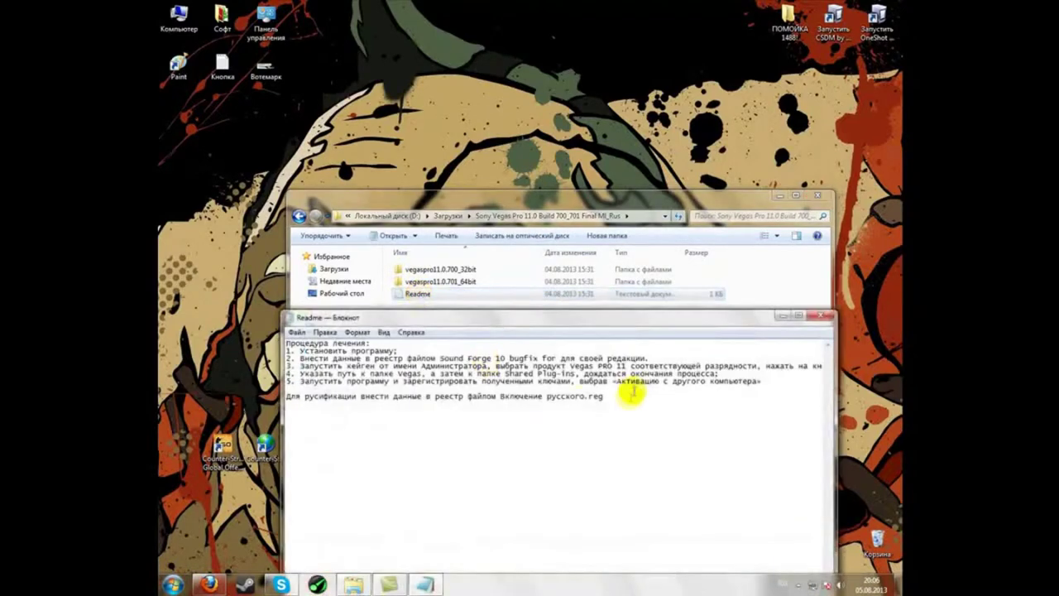
pyautogui.click(814, 318)
pyautogui.click(483, 328)
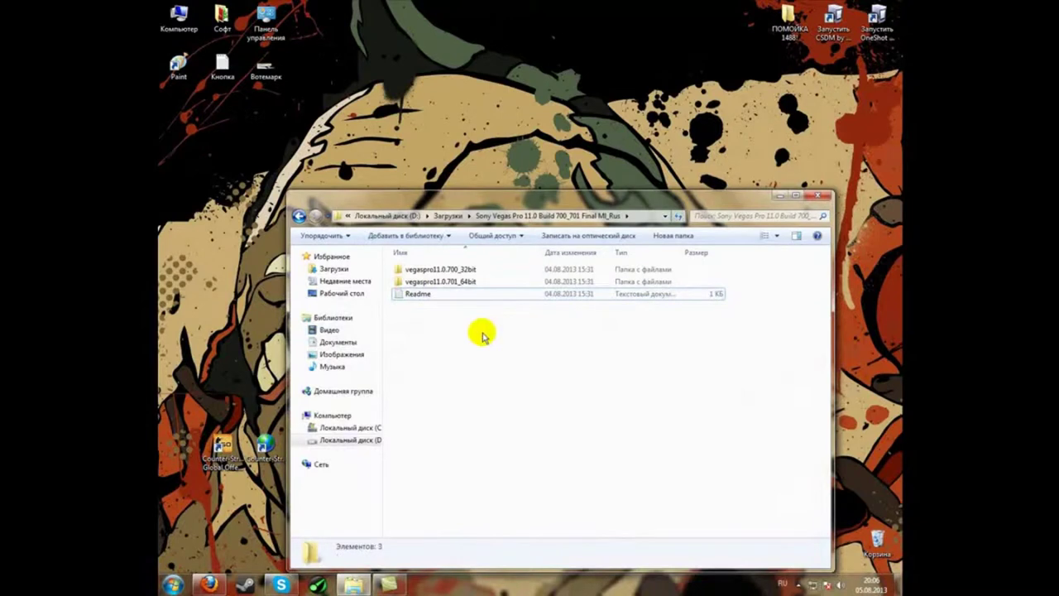
# Compare the vegaspro11.0.700_32bit and vegaspro11.0.701_64bit folders.
pyautogui.click(424, 282)
pyautogui.click(418, 270)
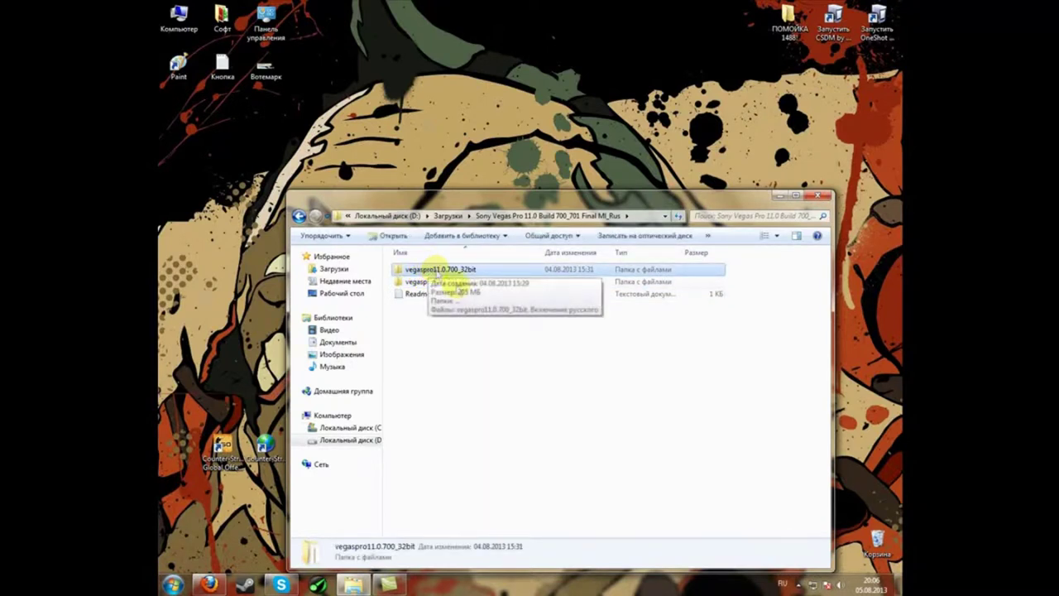
pyautogui.click(472, 282)
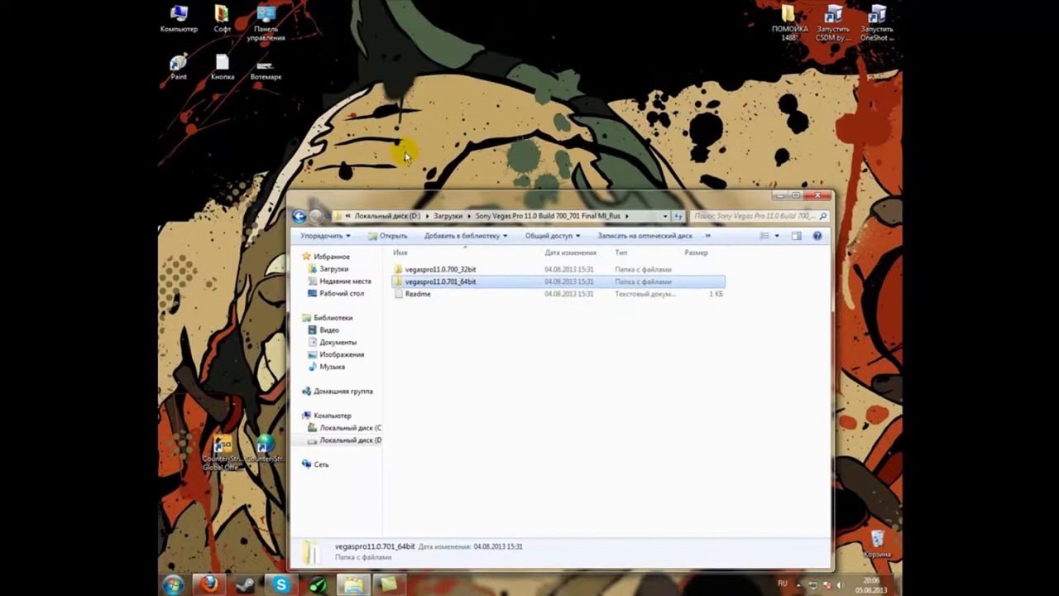
# Check the Windows system type in the computer's properties to decide between the 32-bit and 64-bit version.
pyautogui.click(179, 16)
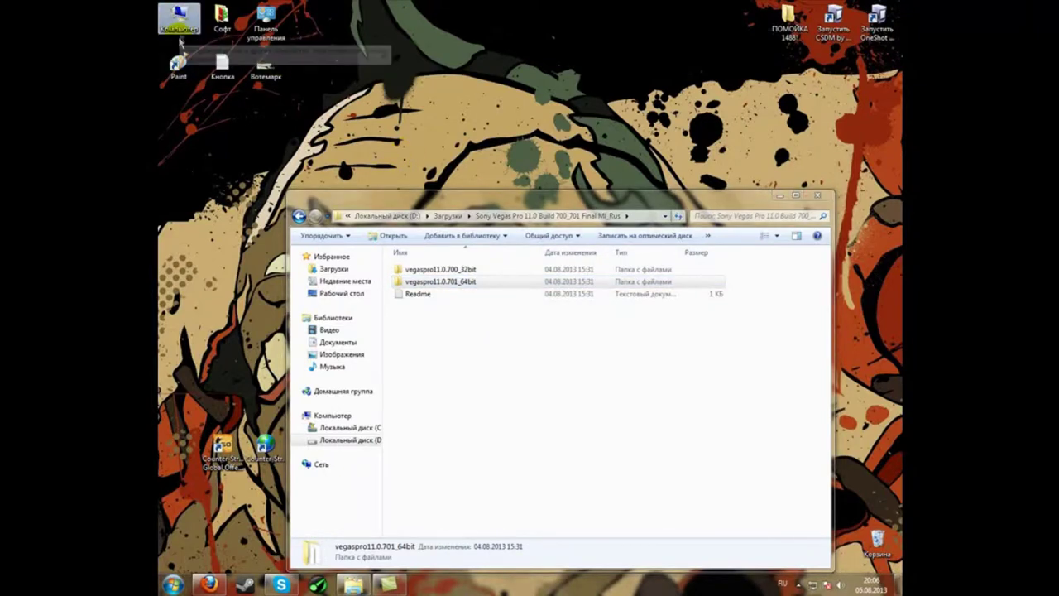
pyautogui.rightClick(179, 32)
pyautogui.click(215, 134)
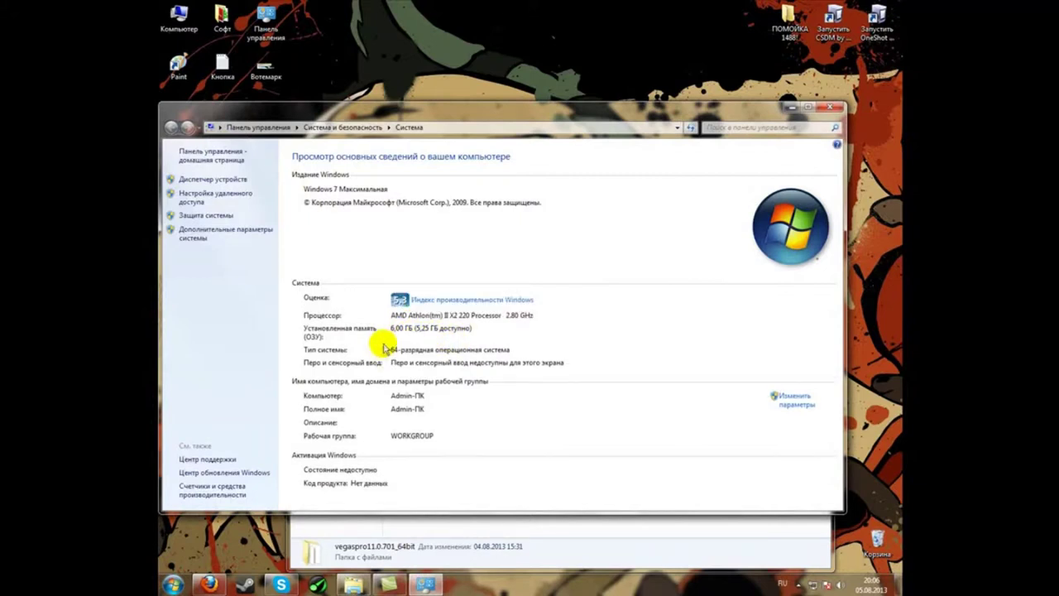
pyautogui.click(825, 110)
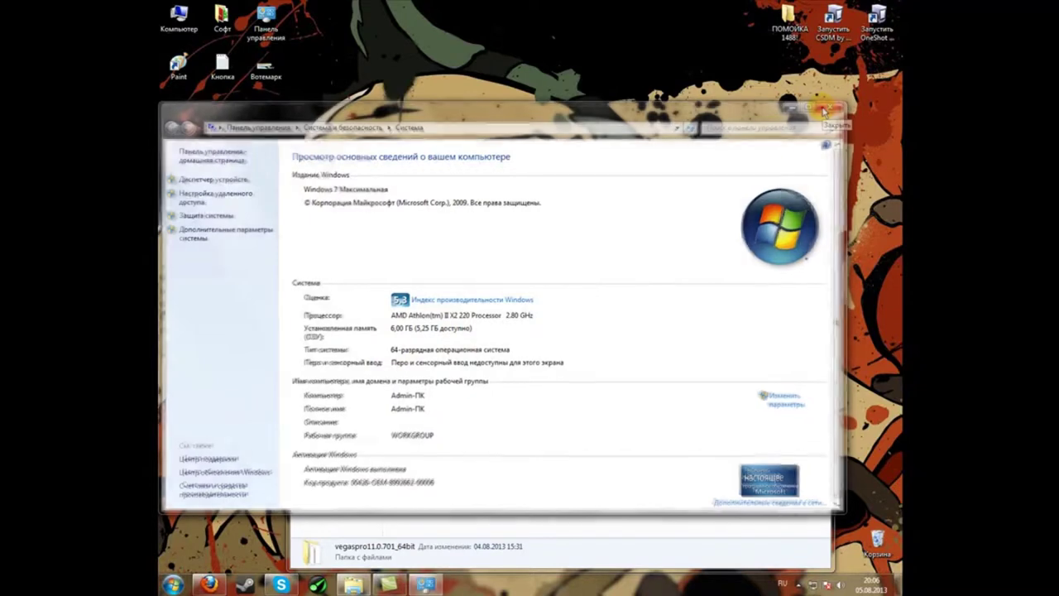
pyautogui.press('super')
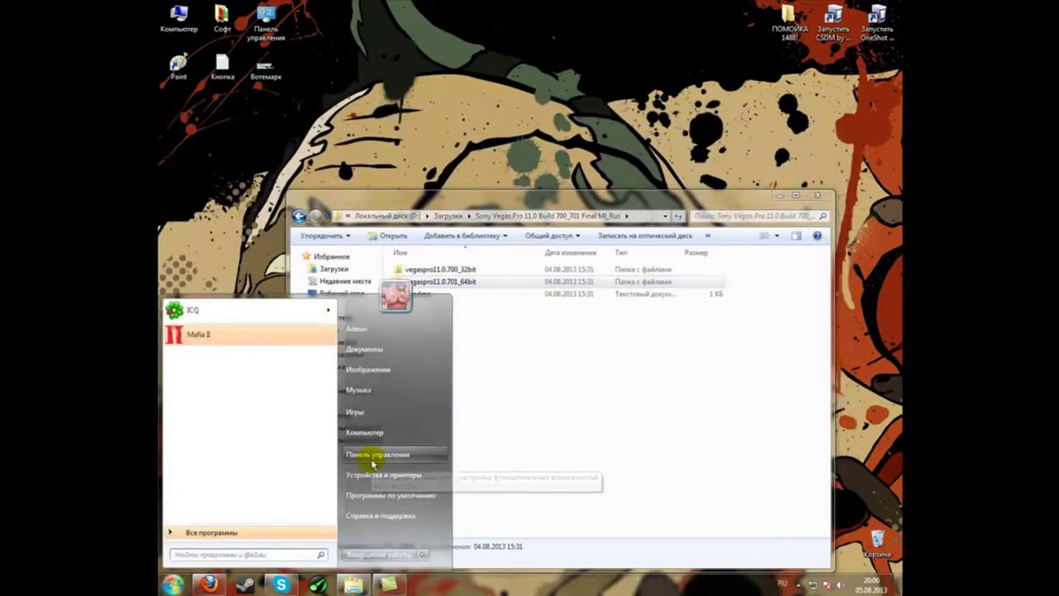
pyautogui.rightClick(390, 437)
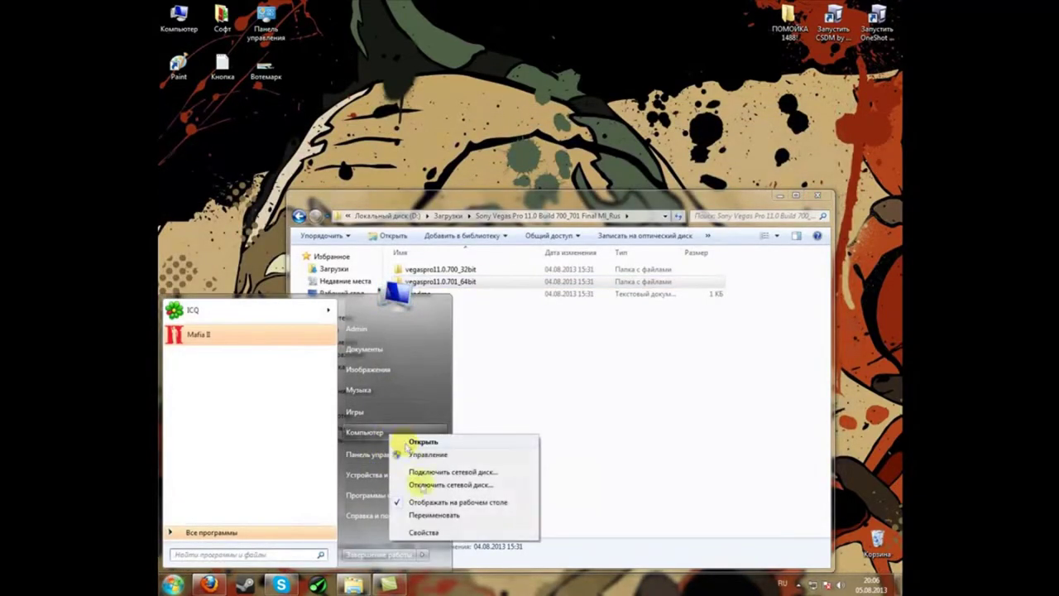
pyautogui.click(425, 533)
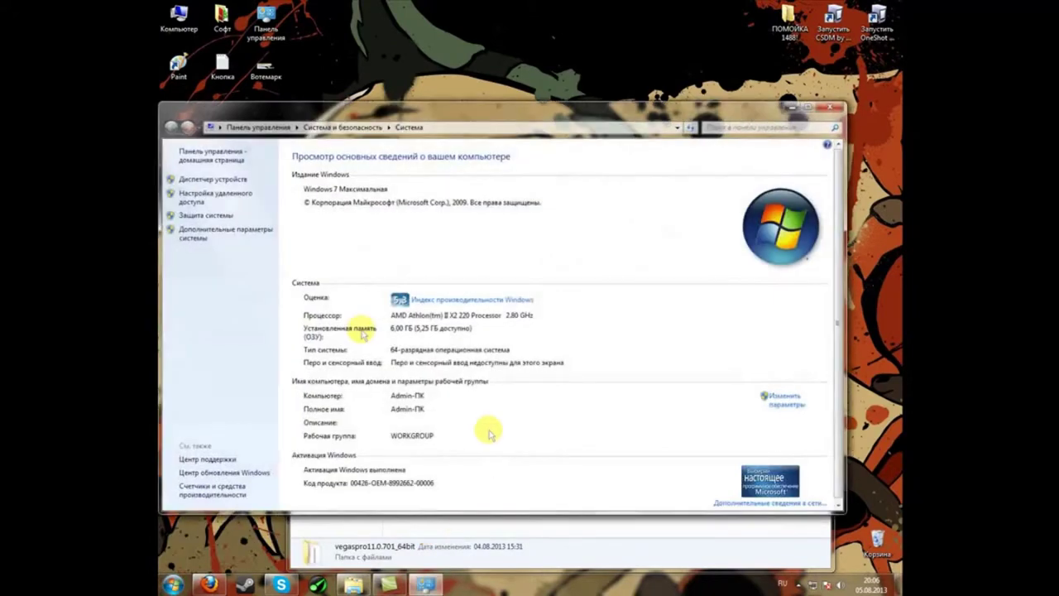
pyautogui.click(825, 109)
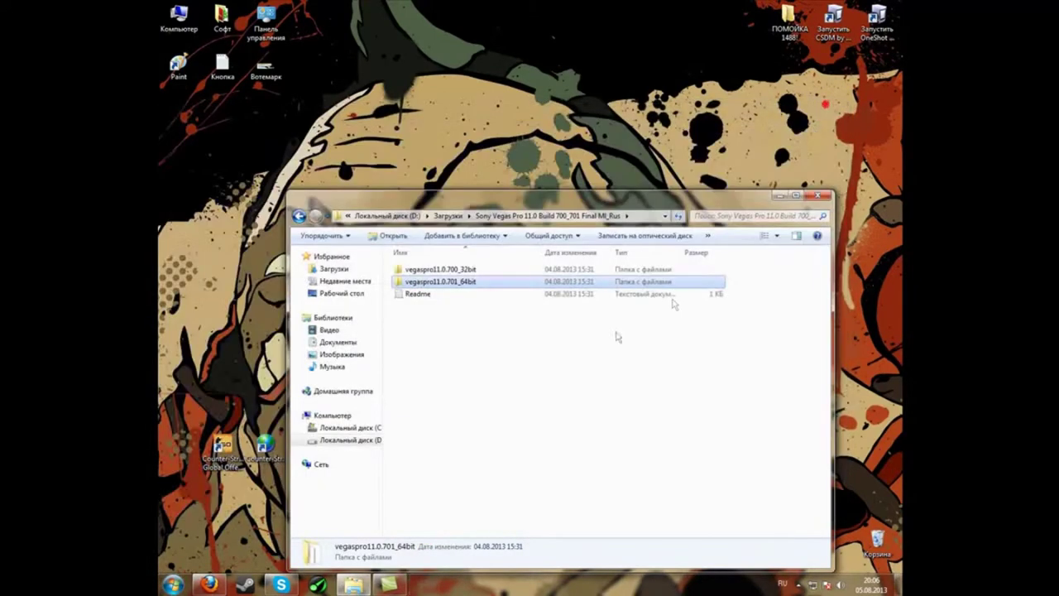
# Run the vegaspro11.0.701_64bit installer from the 64-bit folder, allowing it past the security warning.
pyautogui.doubleClick(453, 283)
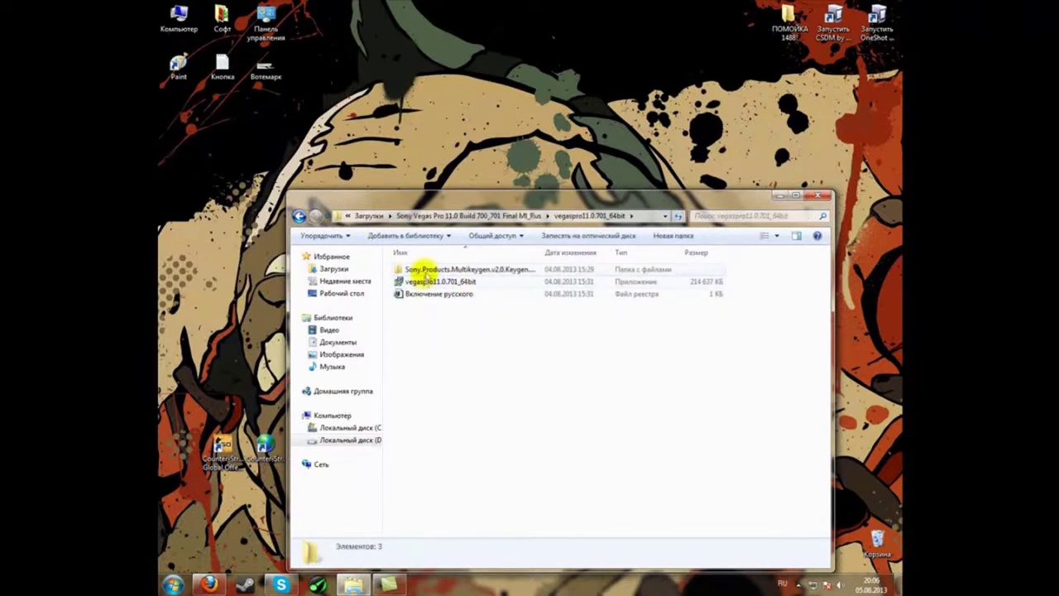
pyautogui.click(441, 283)
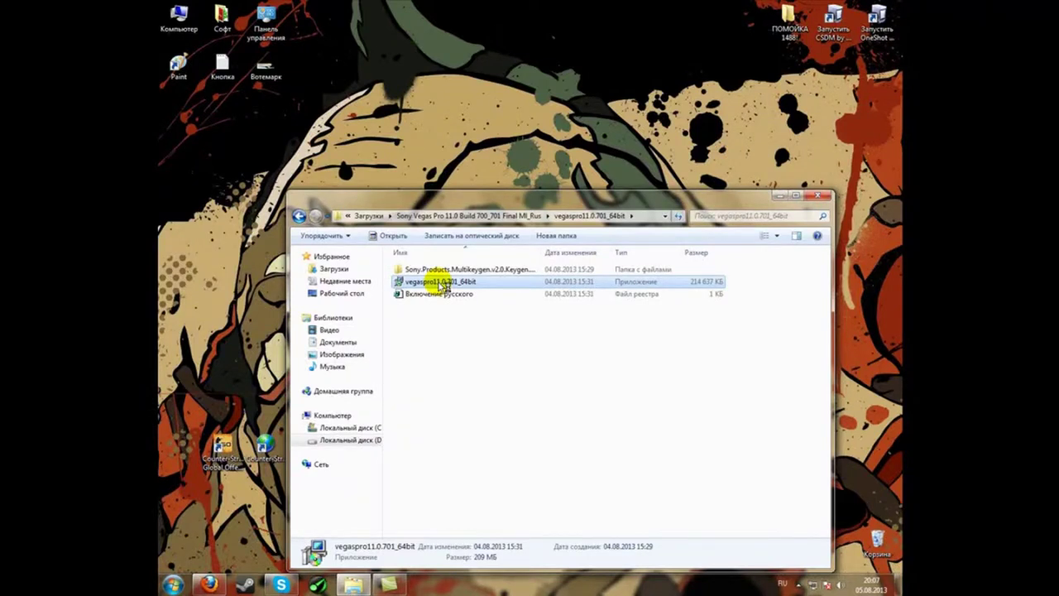
pyautogui.doubleClick(439, 284)
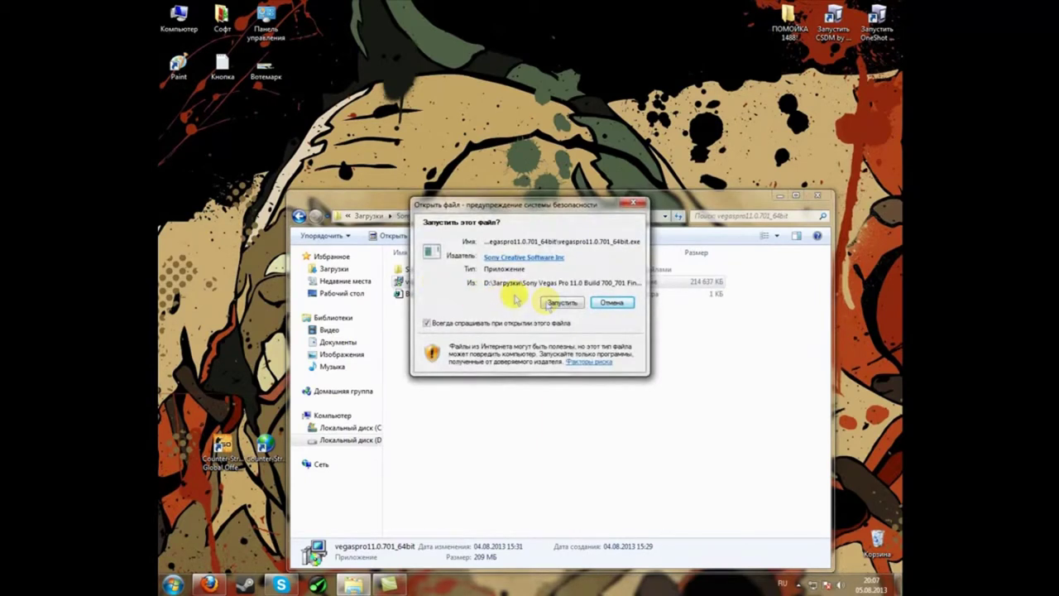
pyautogui.click(558, 302)
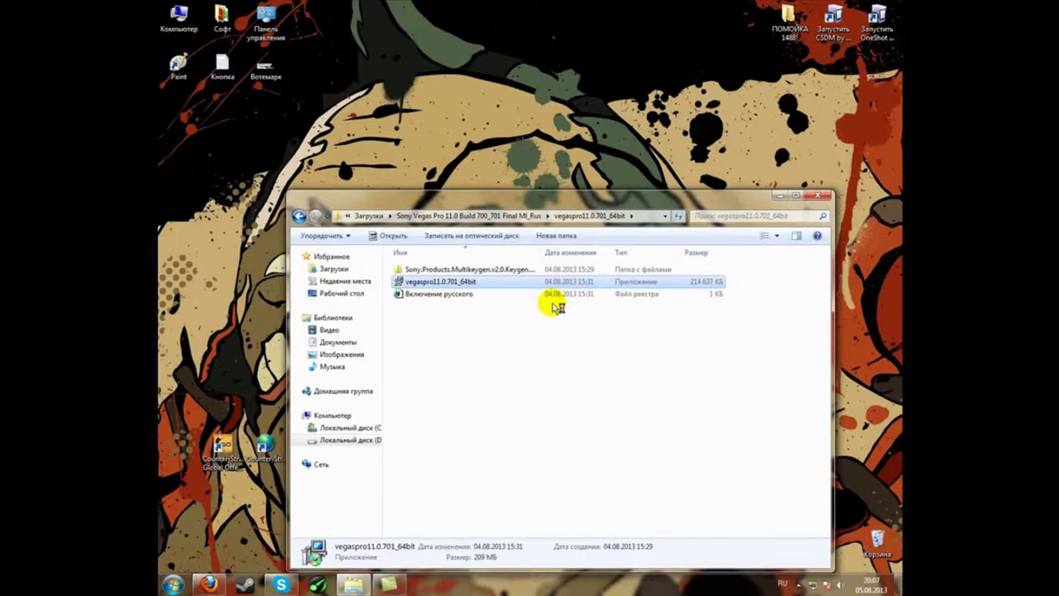
pyautogui.moveTo(499, 195); pyautogui.dragTo(483, 172)
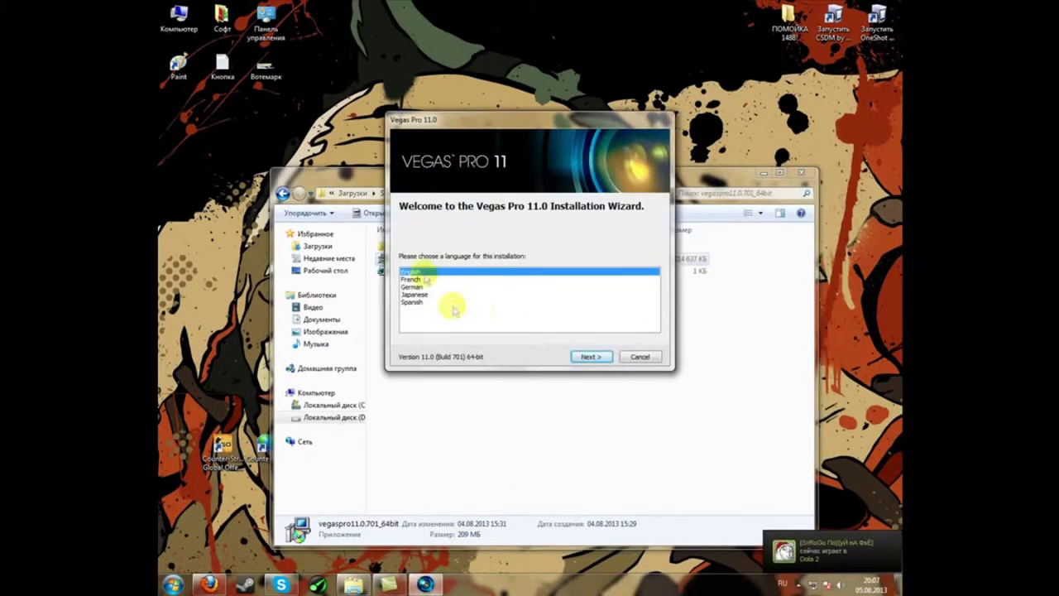
# Start installing Vegas Pro 11.0 in English to the default Program Files folder, accepting the licence agreement.
pyautogui.click(581, 358)
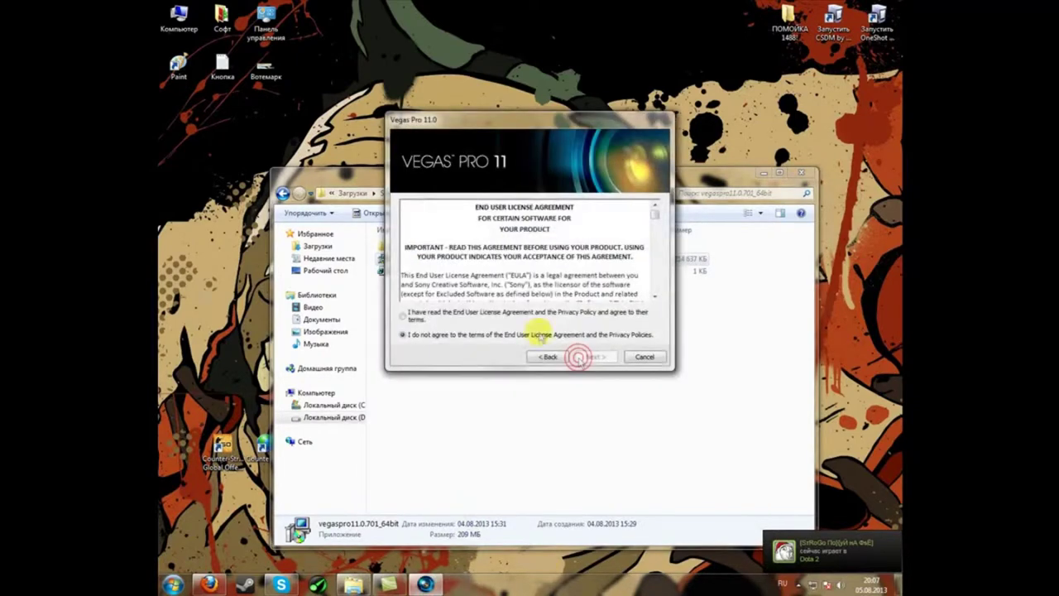
pyautogui.click(512, 312)
pyautogui.click(593, 357)
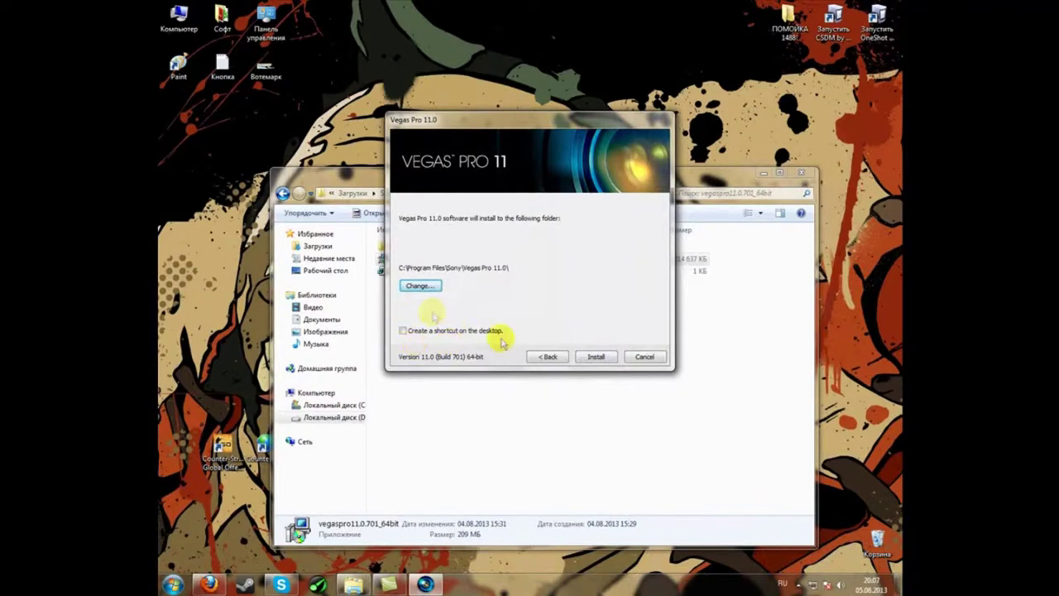
pyautogui.click(594, 356)
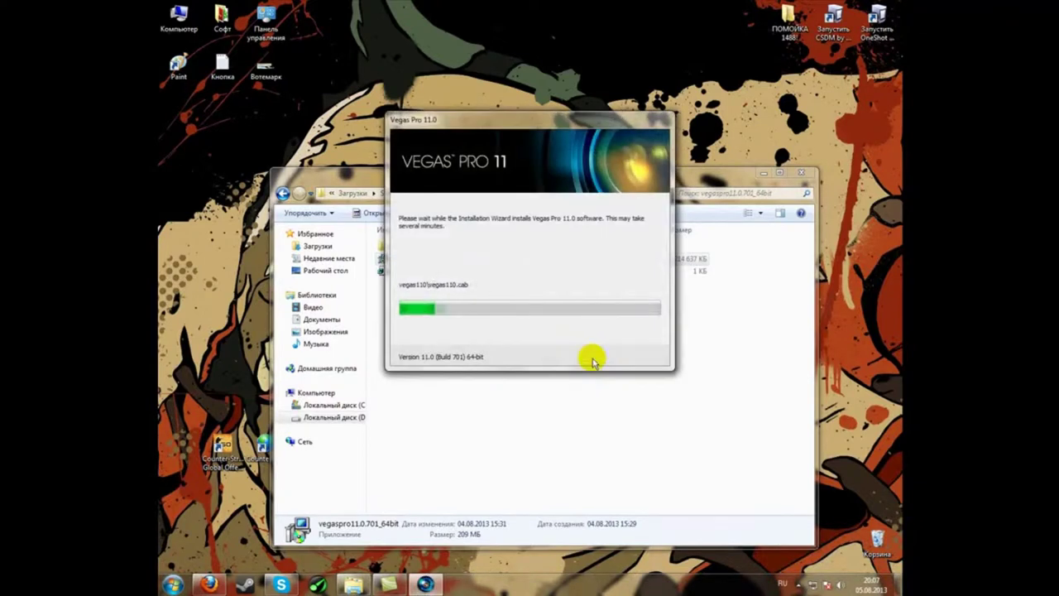
# Open the Sony.Products.Multikeygen.v2.0 folder inside vegaspro11.0.701_64bit.
pyautogui.click(584, 401)
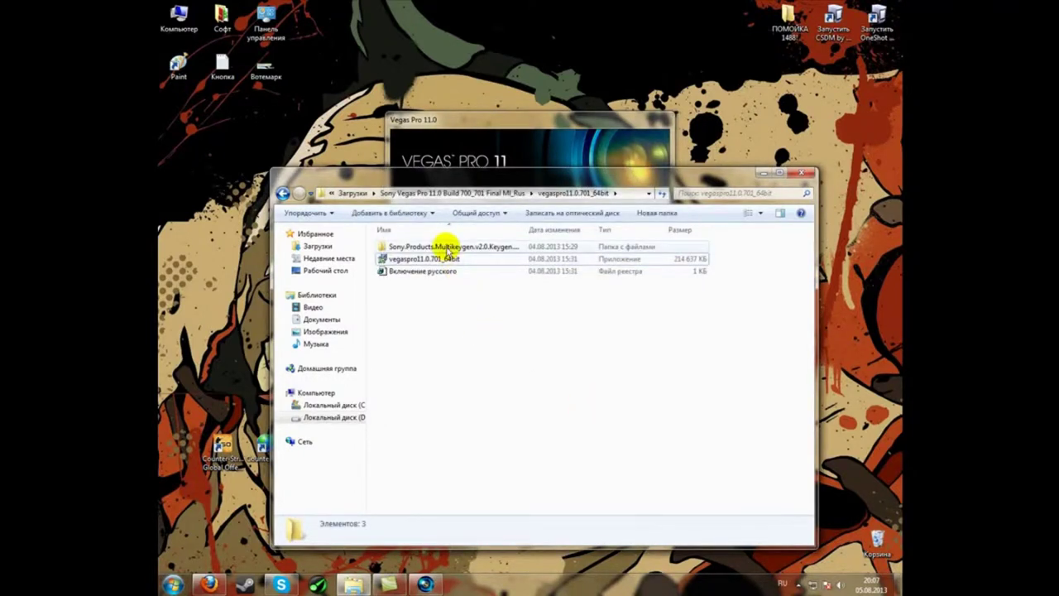
pyautogui.click(799, 584)
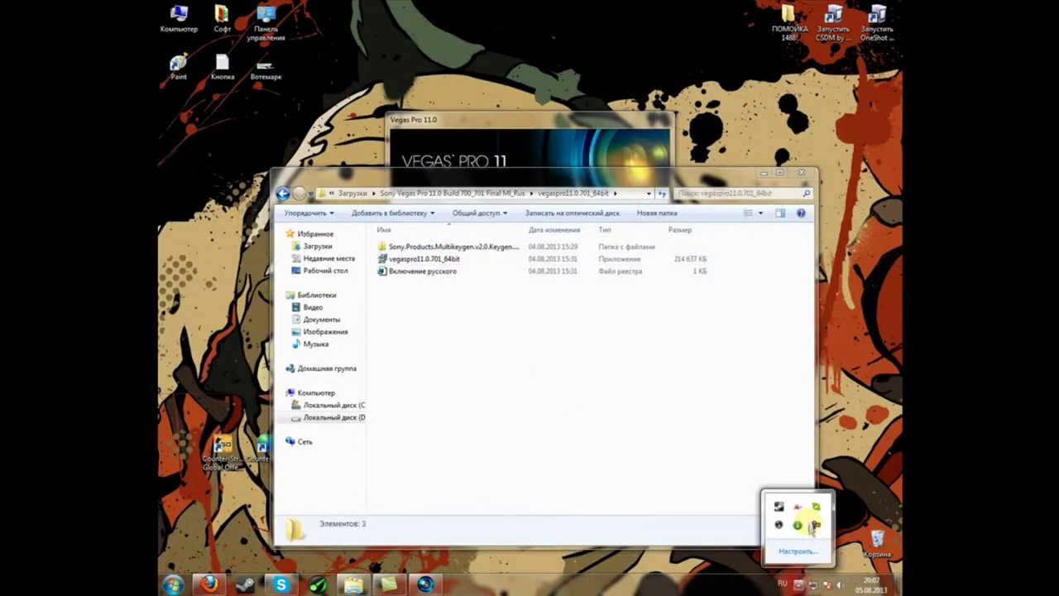
pyautogui.doubleClick(453, 247)
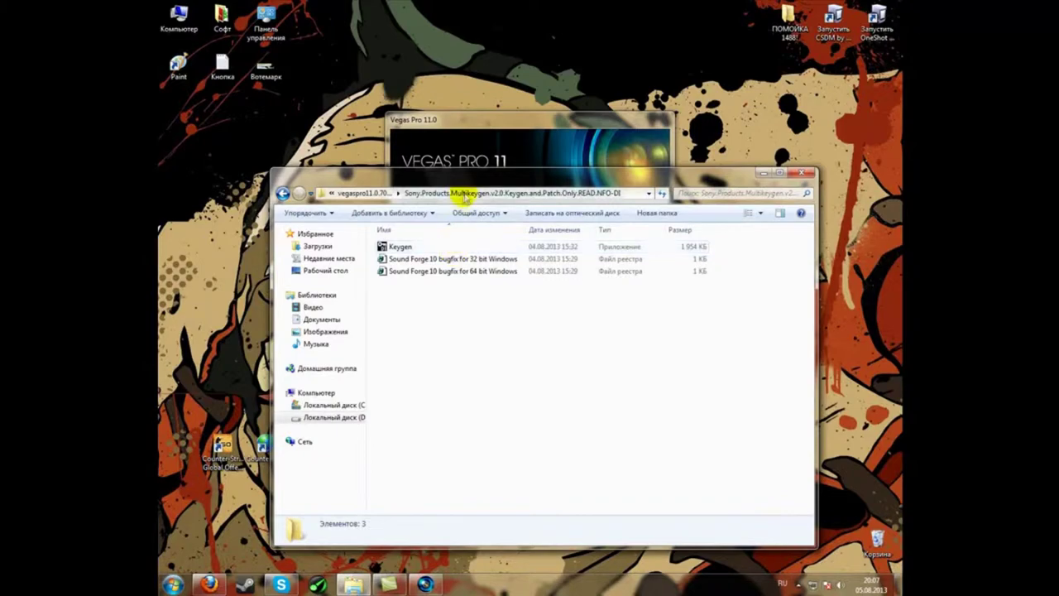
# Move the folder window and the installer apart, and close the Vegas Pro 11.0 installer once it finishes.
pyautogui.moveTo(462, 181); pyautogui.dragTo(469, 337)
pyautogui.moveTo(496, 119); pyautogui.dragTo(376, 84)
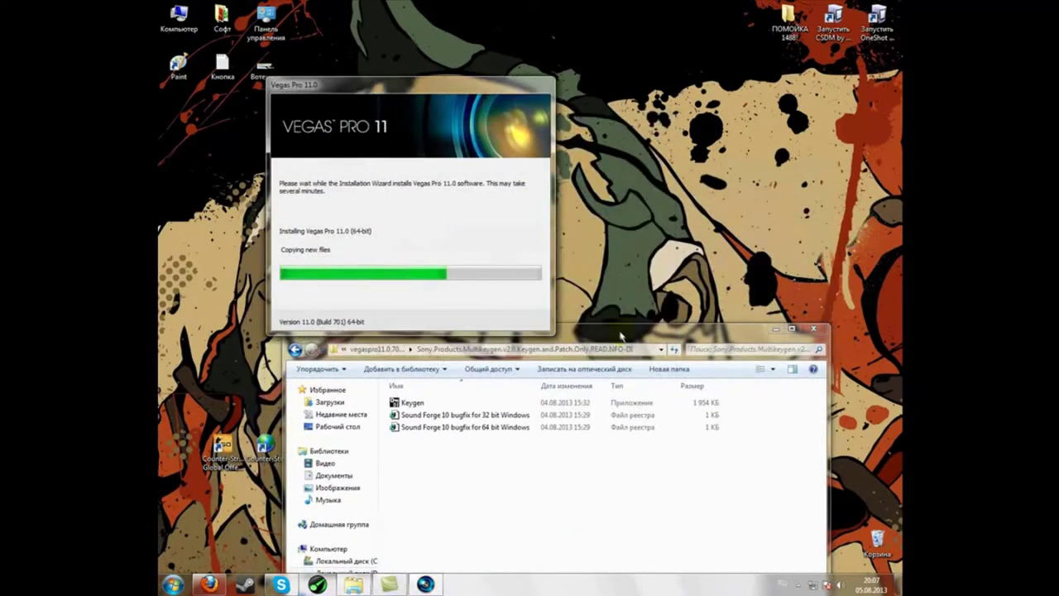
pyautogui.moveTo(620, 334); pyautogui.dragTo(702, 318)
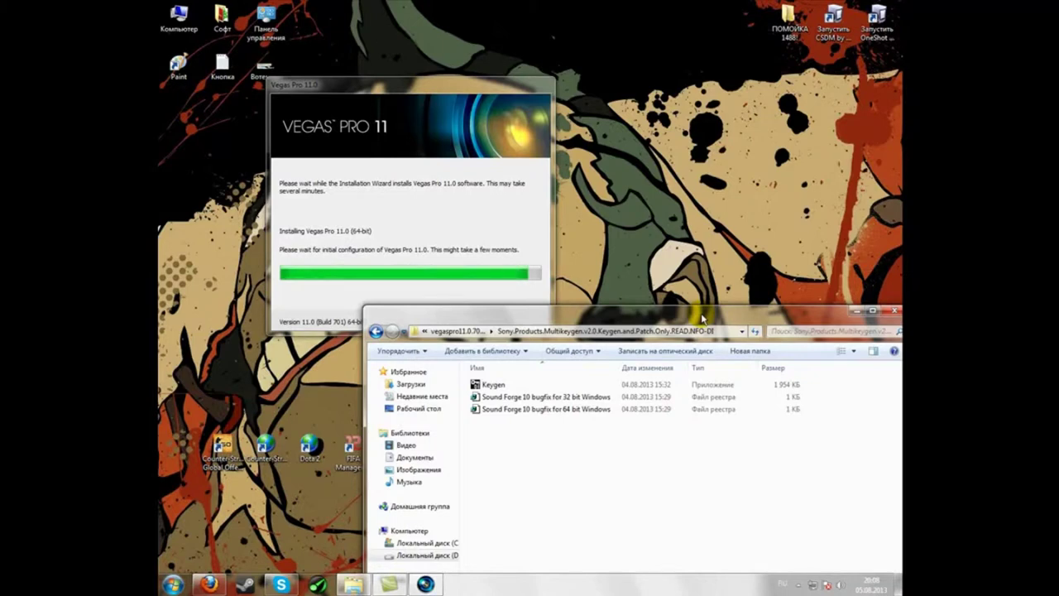
pyautogui.click(518, 321)
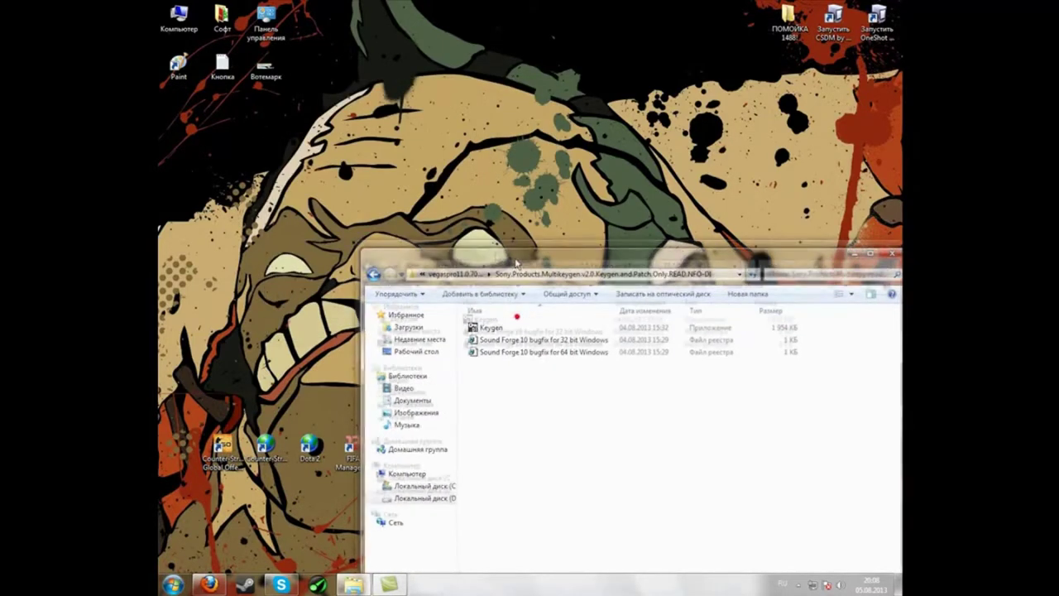
# Go back to the vegaspro11.0.701_64bit folder and reopen the Sony.Products.Multikeygen.v2.0 folder.
pyautogui.click(357, 264)
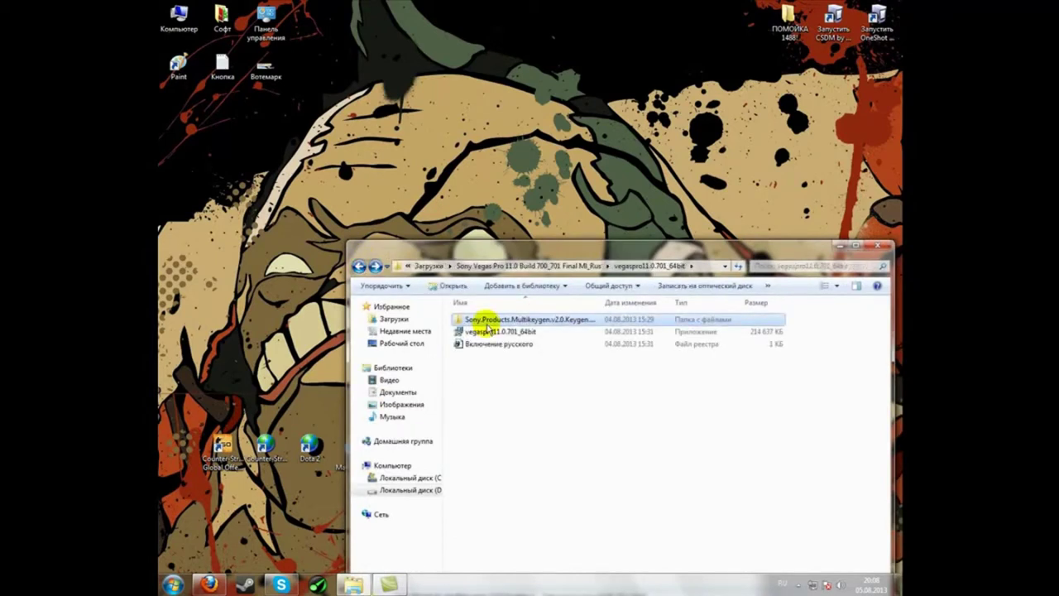
pyautogui.click(500, 321)
pyautogui.click(593, 366)
pyautogui.doubleClick(504, 321)
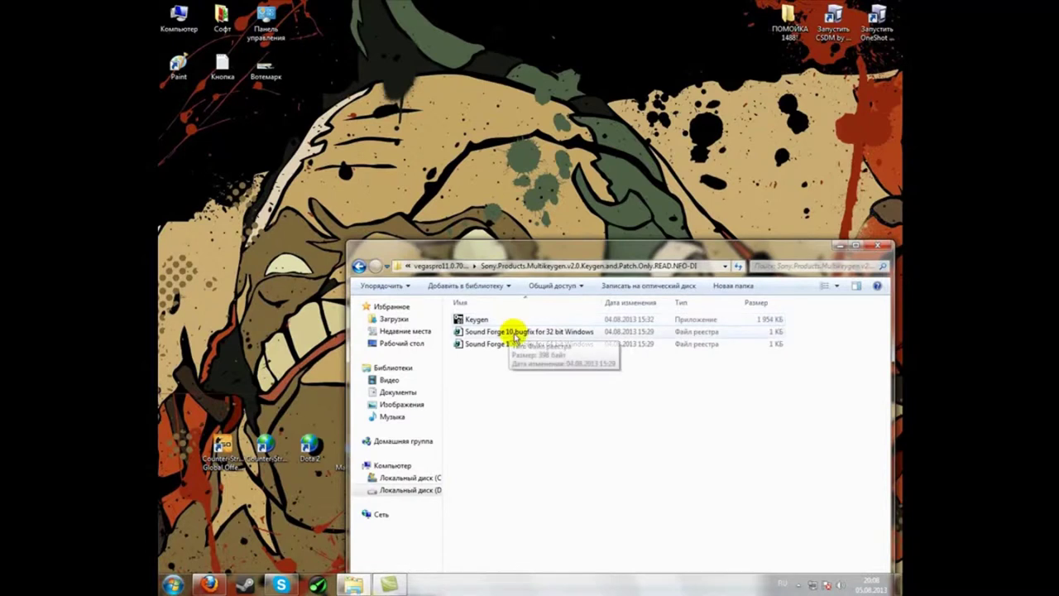
# Add the "Sound Forge 10 bugfix for 64 bit Windows" file to the registry, accepting the Registry Editor prompts.
pyautogui.click(490, 346)
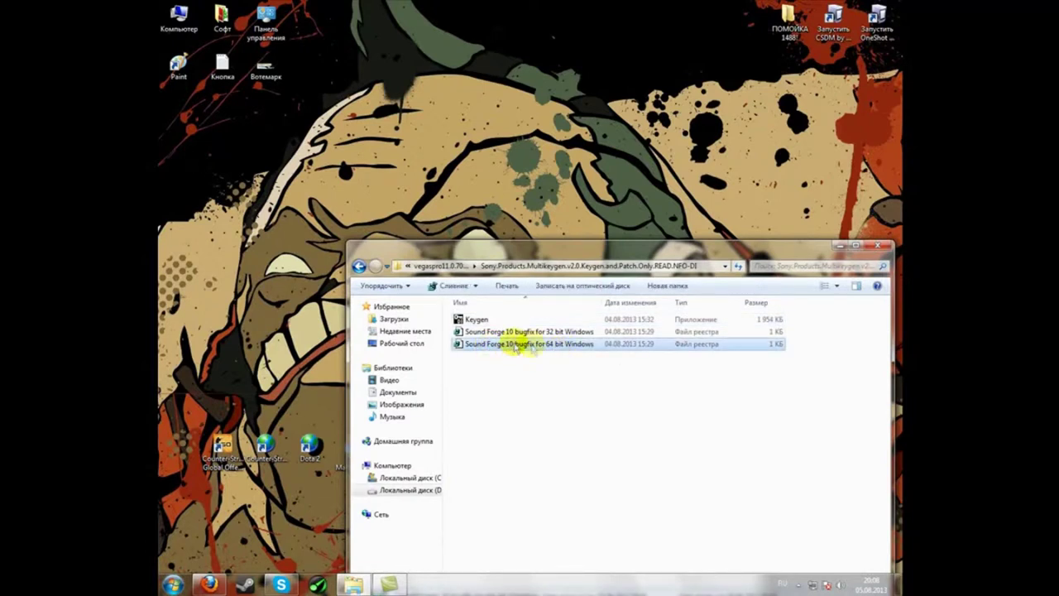
pyautogui.click(527, 332)
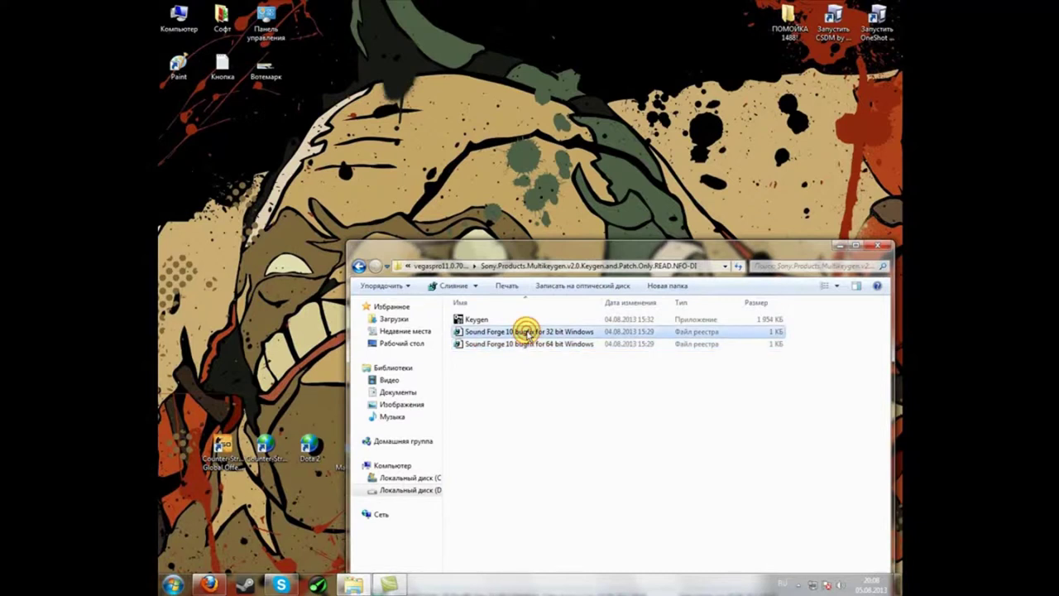
pyautogui.doubleClick(513, 346)
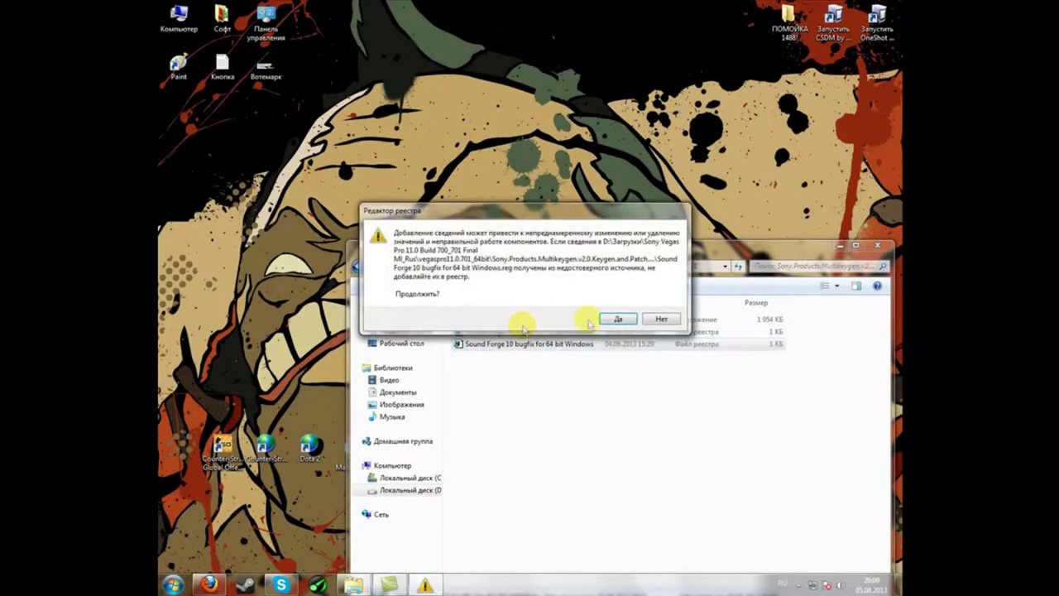
pyautogui.click(616, 318)
pyautogui.click(664, 300)
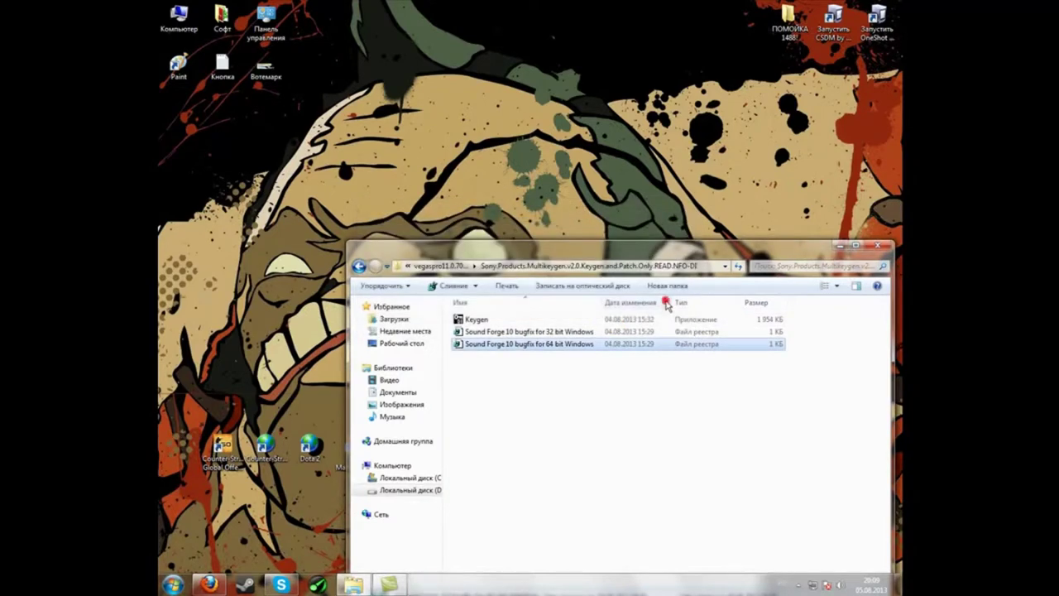
# Run the Keygen application from the Multikeygen folder as administrator.
pyautogui.click(488, 320)
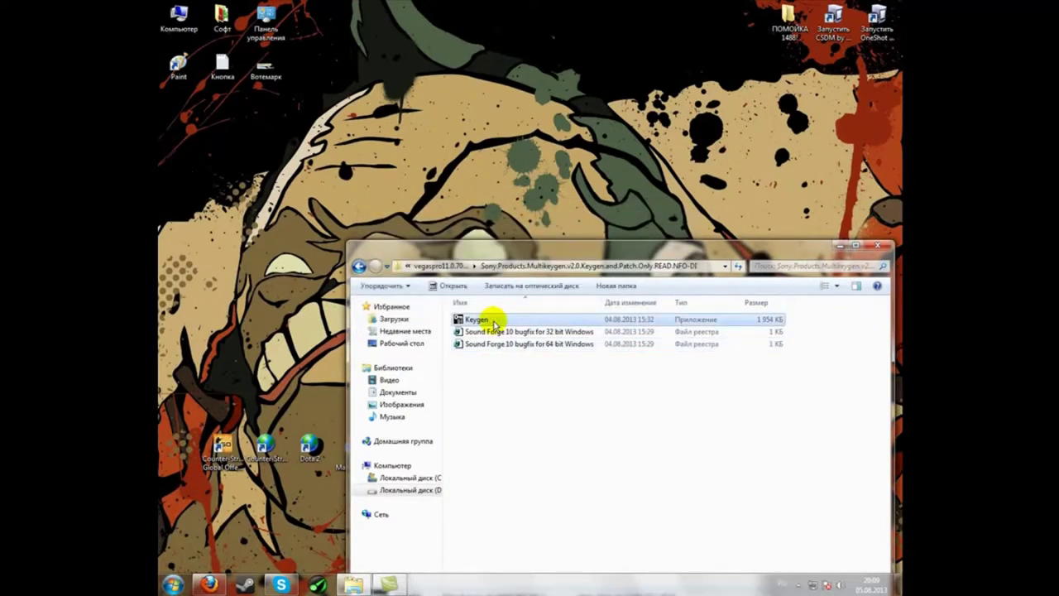
pyautogui.rightClick(493, 323)
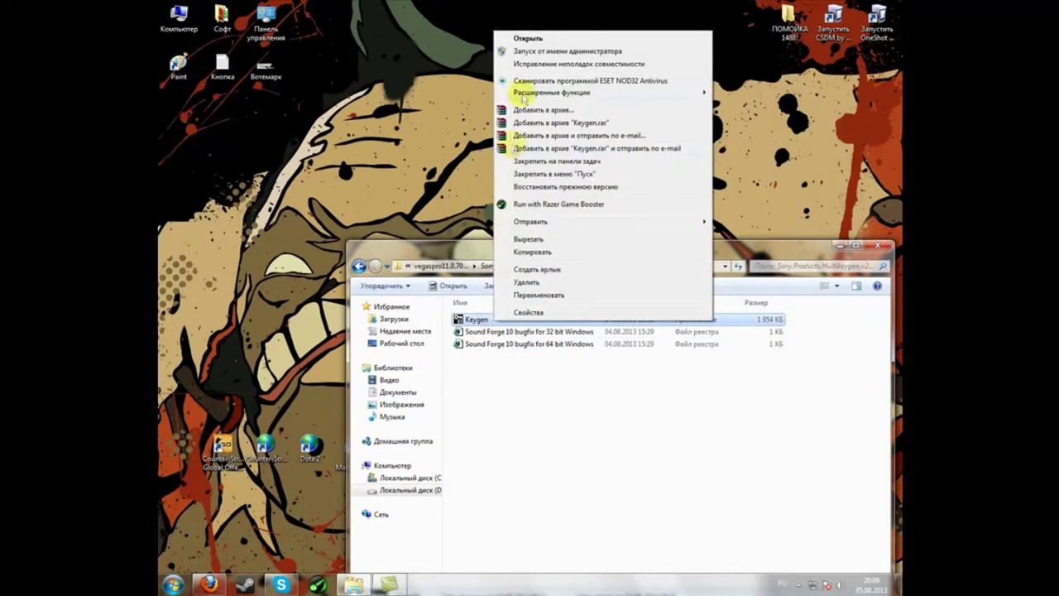
pyautogui.click(530, 52)
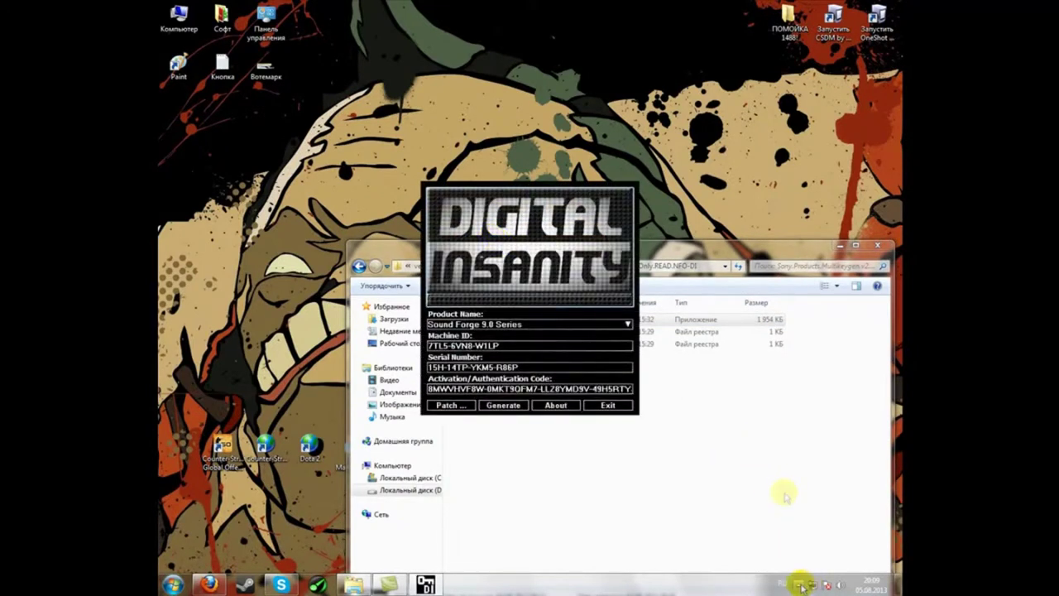
# Set the product name to Vegas Pro 11.0 (64 bit) Series in the keygen.
pyautogui.click(550, 328)
pyautogui.scroll(-2, 553, 376)
pyautogui.scroll(-1, 555, 380)
pyautogui.scroll(-3, 554, 380)
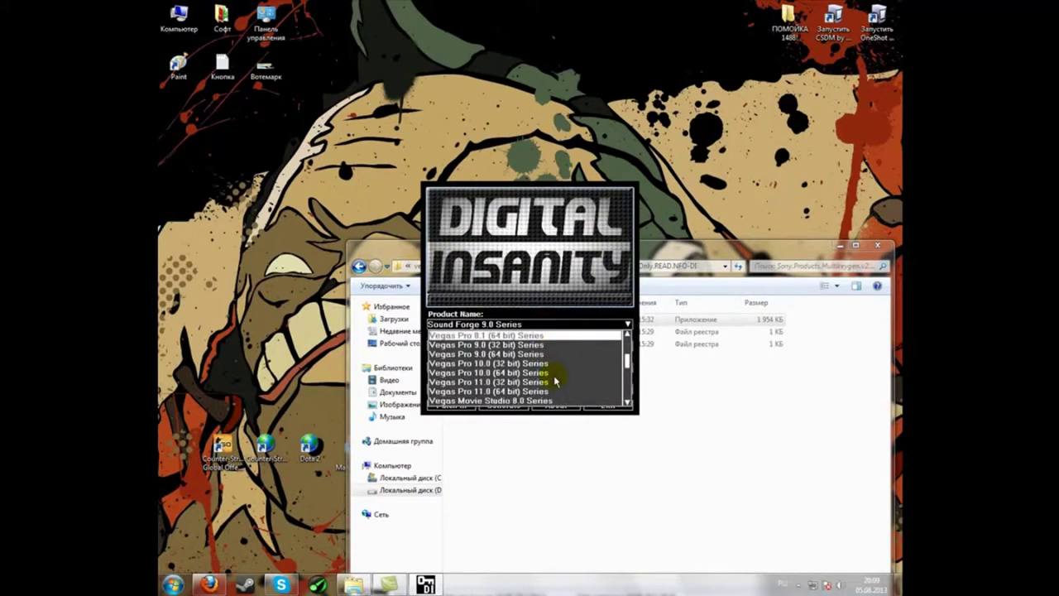
pyautogui.click(507, 391)
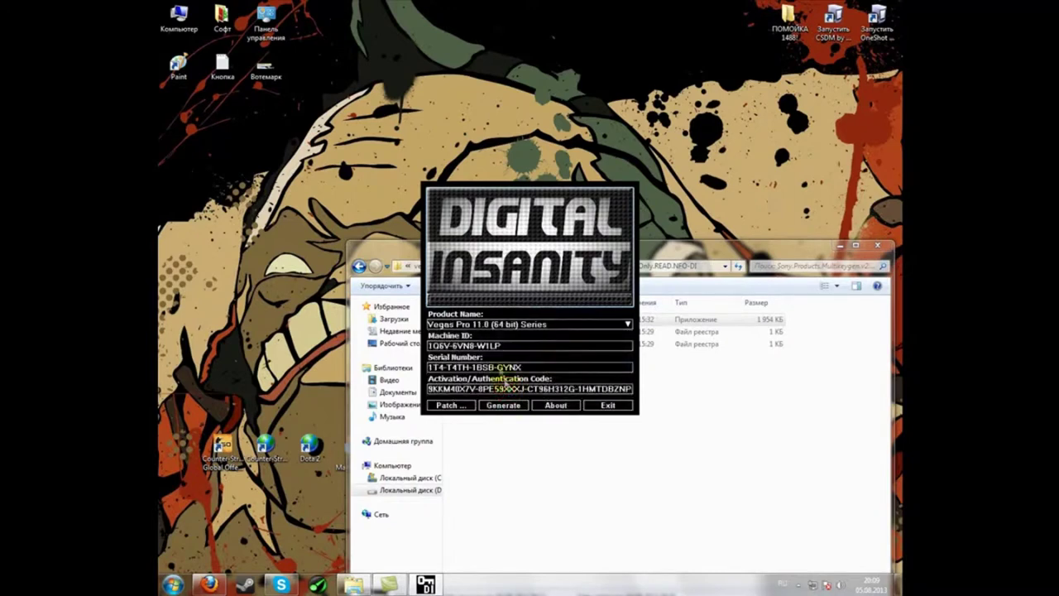
# Start the patch and choose Program Files\Sony\Vegas Pro 11.0 on drive C: as the Vegas installation directory.
pyautogui.click(458, 403)
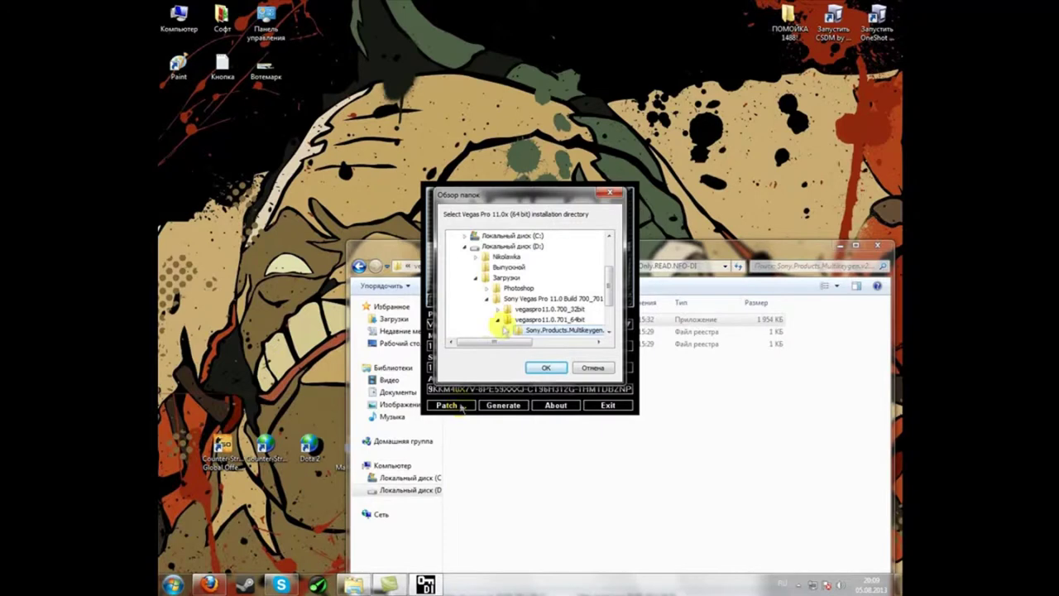
pyautogui.moveTo(492, 201); pyautogui.dragTo(607, 194)
pyautogui.doubleClick(620, 228)
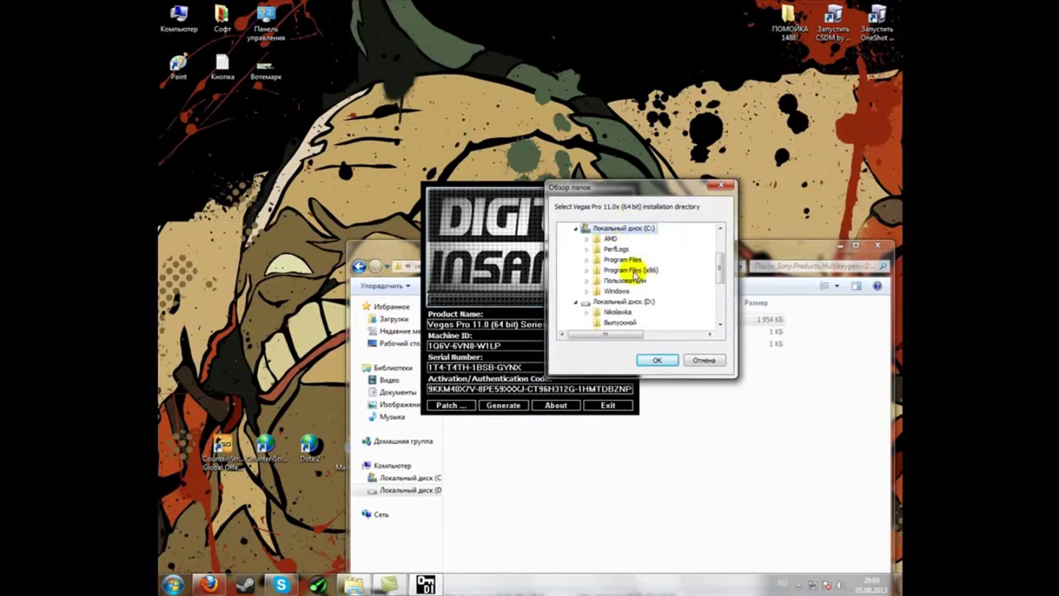
pyautogui.doubleClick(631, 270)
pyautogui.scroll(-2, 634, 273)
pyautogui.doubleClick(620, 282)
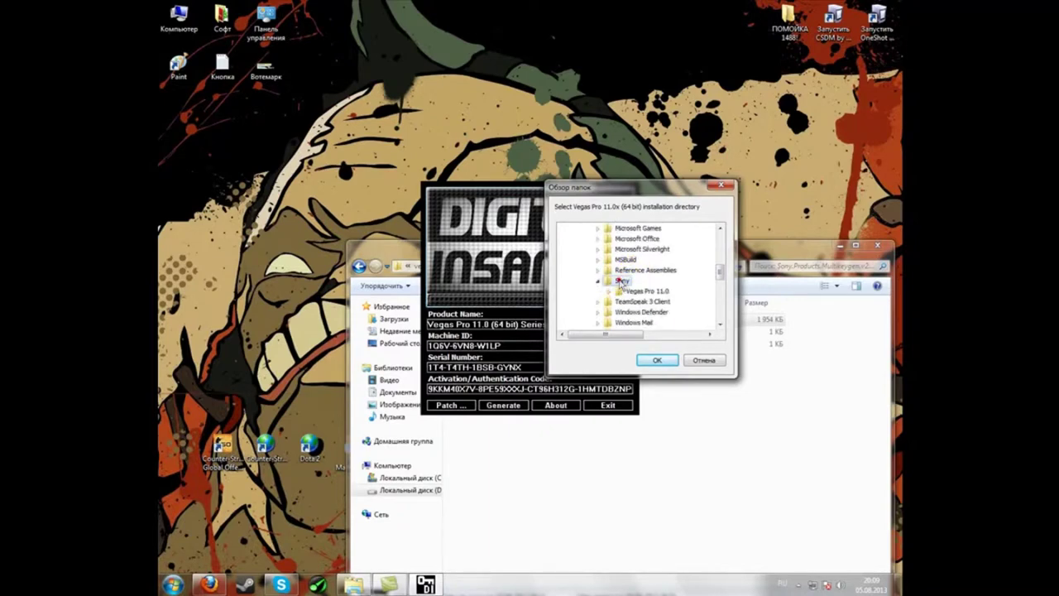
pyautogui.click(633, 292)
pyautogui.moveTo(645, 188)
pyautogui.mouseDown()
pyautogui.moveTo(630, 178)
pyautogui.moveTo(656, 185)
pyautogui.mouseUp()
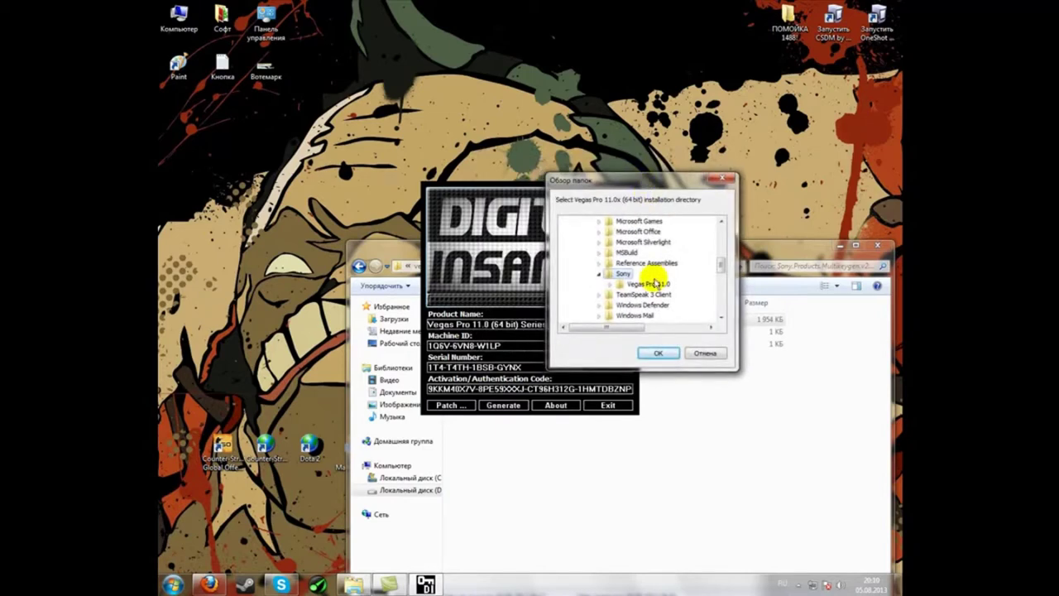
pyautogui.click(655, 352)
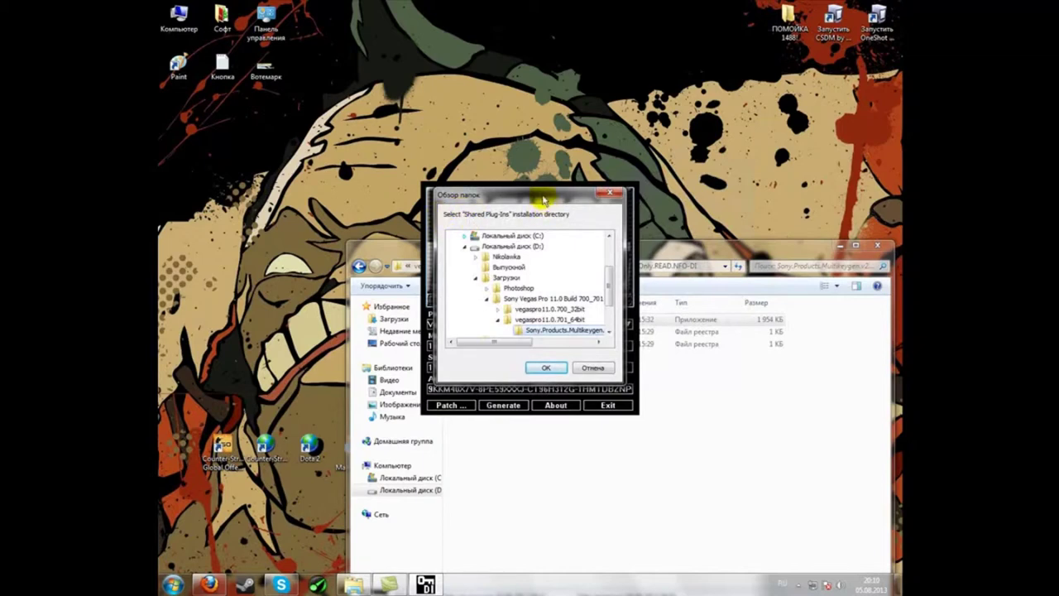
# Choose Program Files (x86)\Sony\Shared Plug-Ins on drive C: as the Shared Plug-Ins directory and complete the patch.
pyautogui.moveTo(543, 199); pyautogui.dragTo(554, 197)
pyautogui.doubleClick(522, 234)
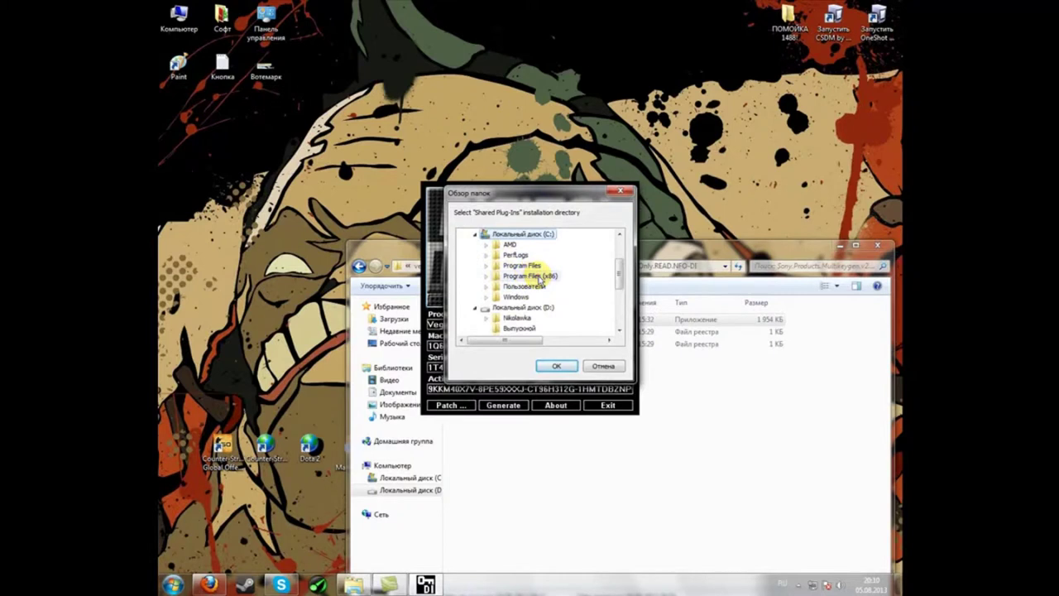
pyautogui.doubleClick(538, 276)
pyautogui.scroll(-10, 540, 273)
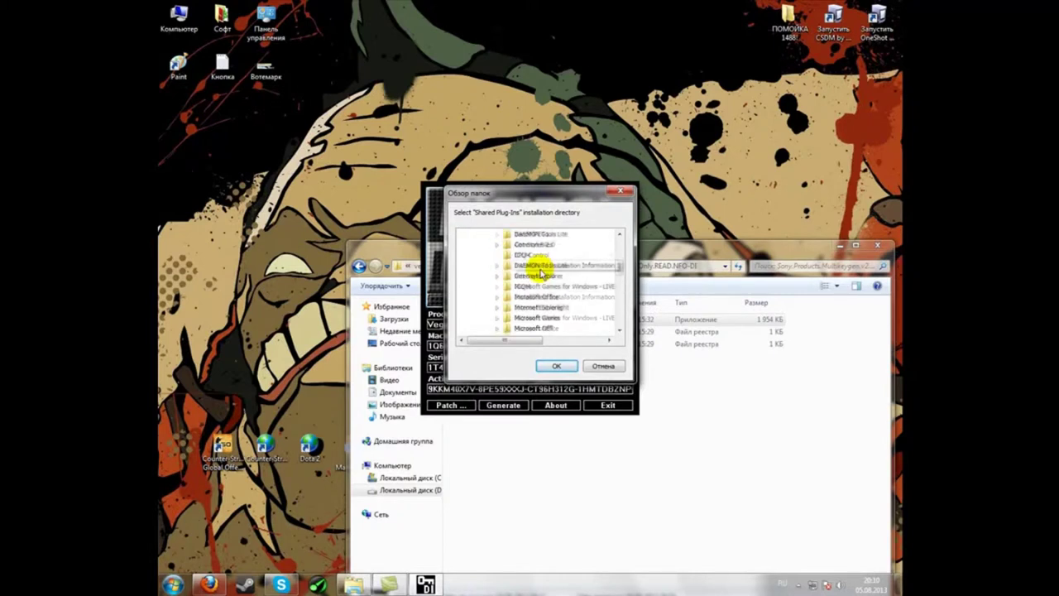
pyautogui.scroll(-2, 539, 269)
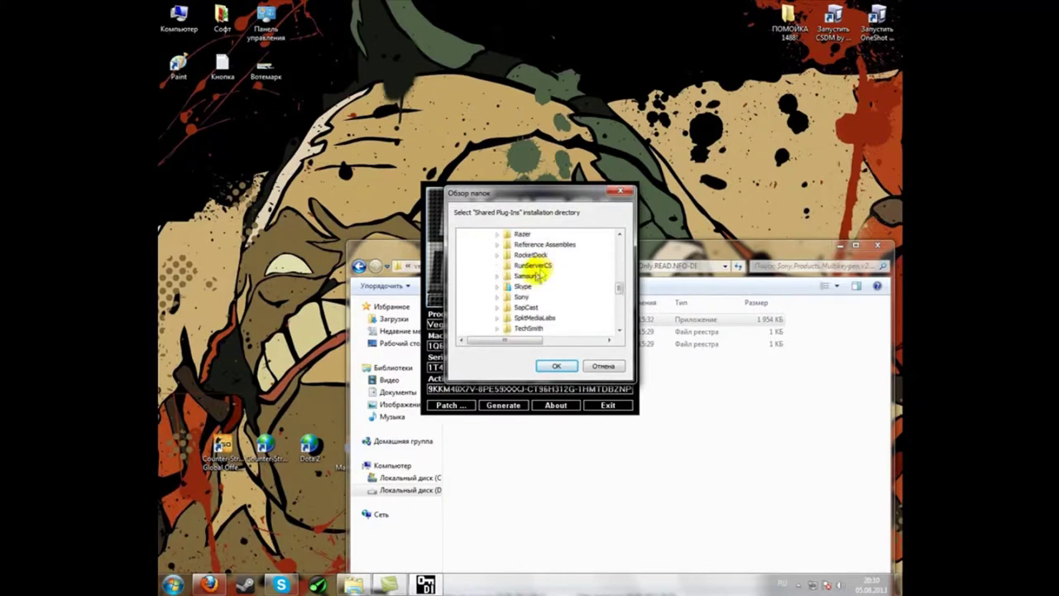
pyautogui.doubleClick(519, 297)
pyautogui.click(534, 307)
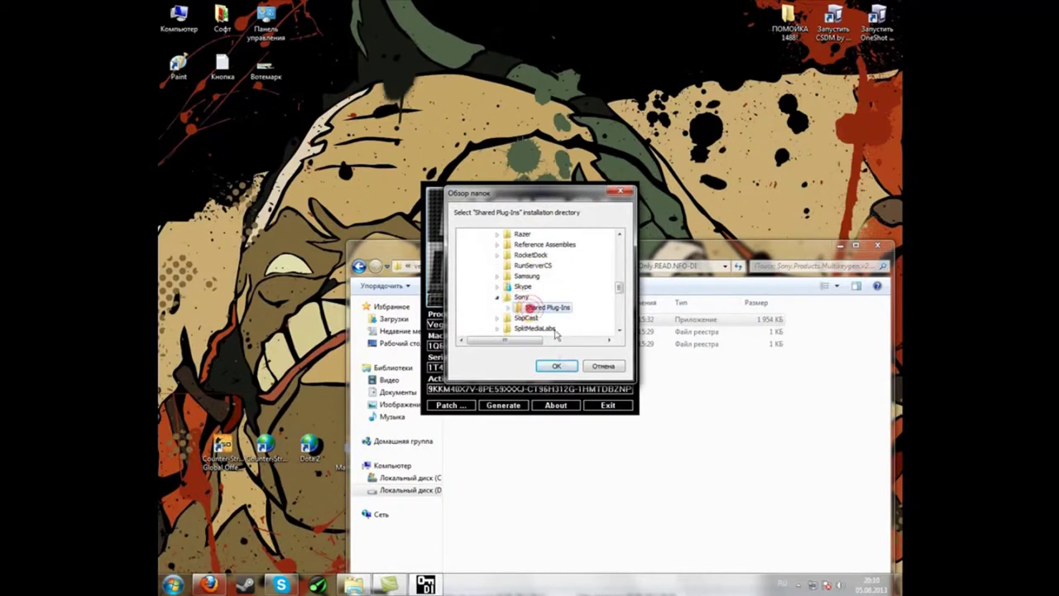
pyautogui.click(554, 365)
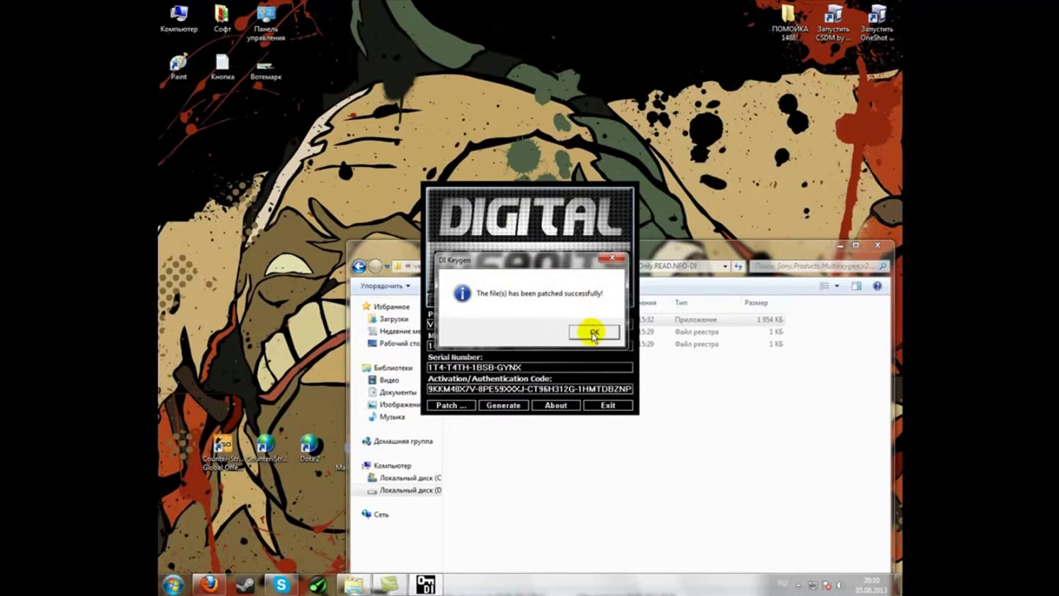
pyautogui.click(592, 332)
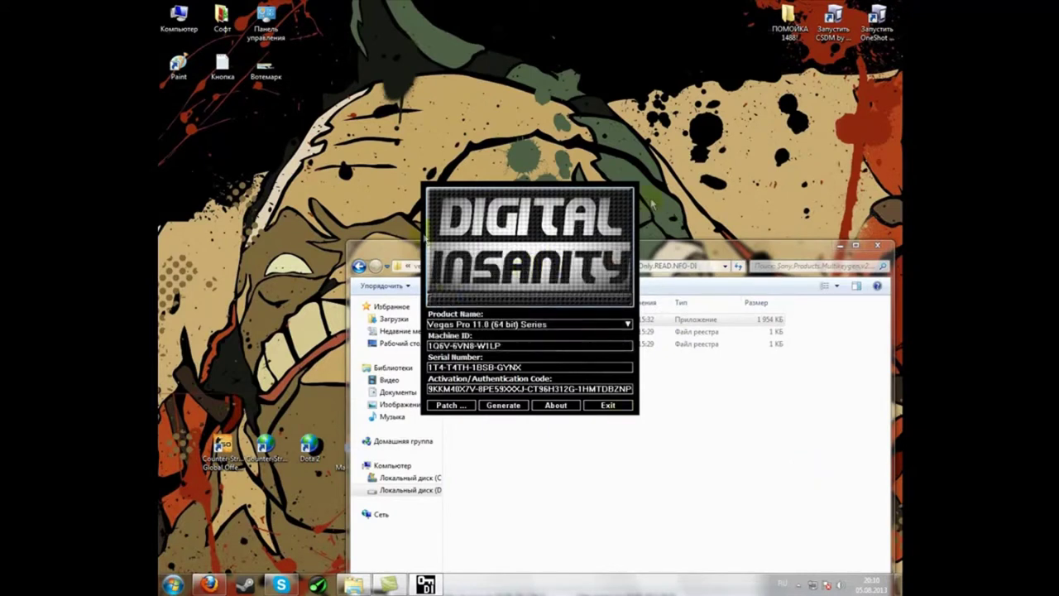
# Move the keygen window aside and open the Program Files\Sony\Vegas Pro 11.0 folder on drive C:.
pyautogui.moveTo(600, 211); pyautogui.dragTo(781, 340)
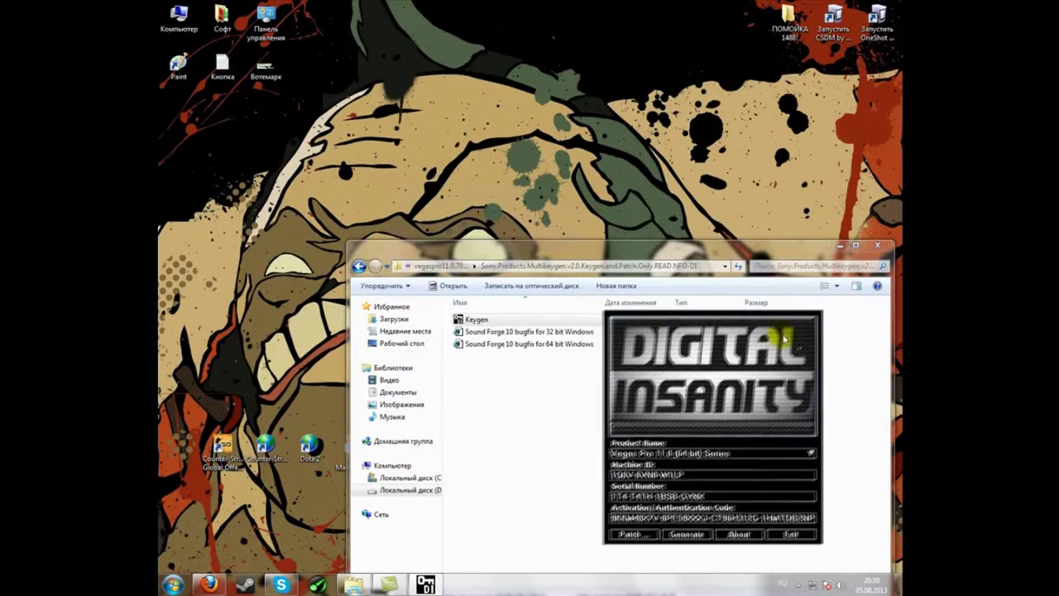
pyautogui.click(173, 584)
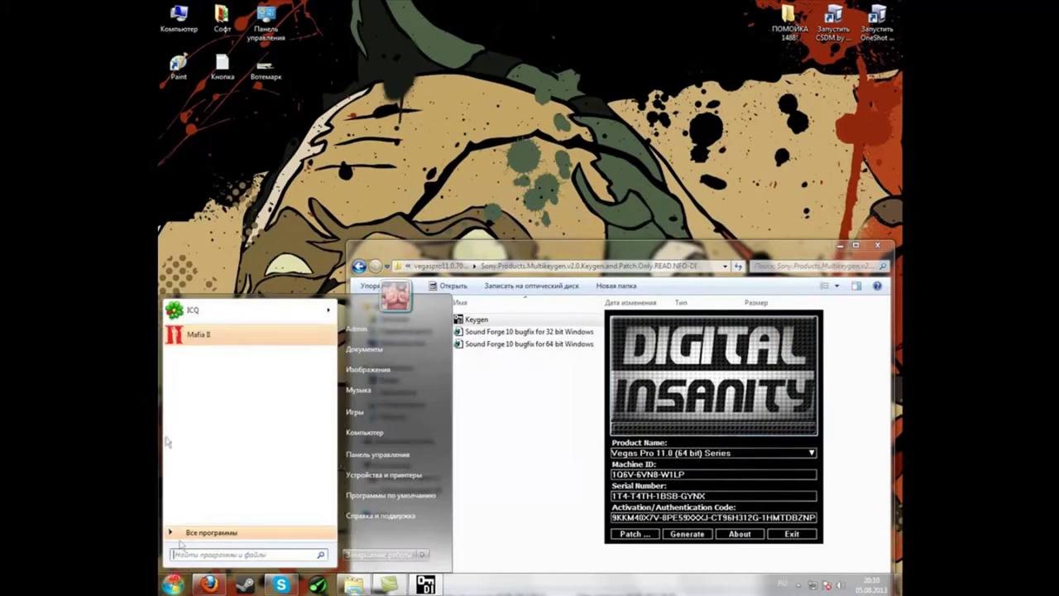
pyautogui.doubleClick(178, 17)
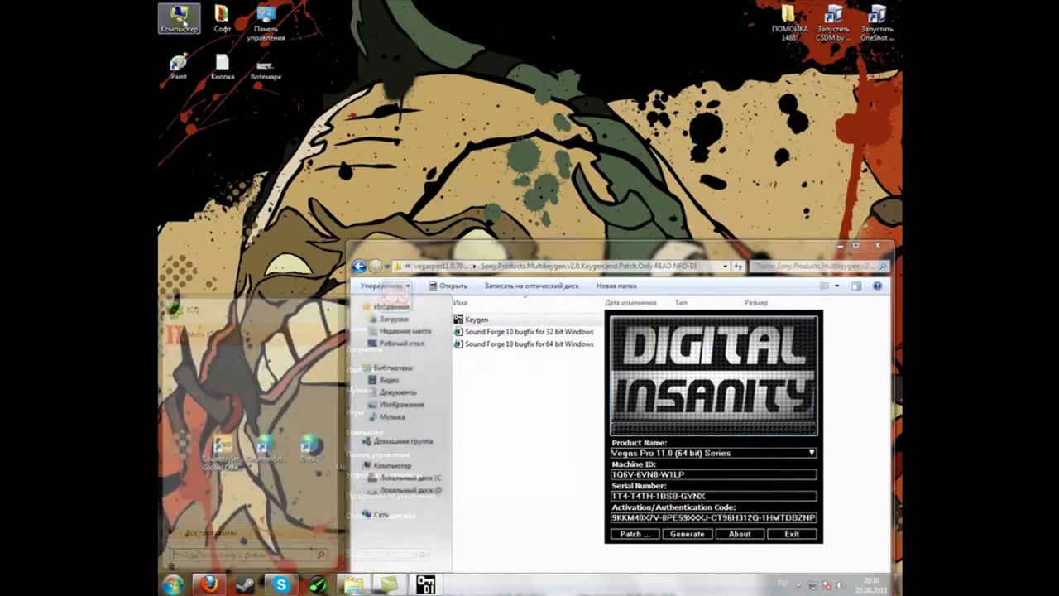
pyautogui.doubleClick(397, 102)
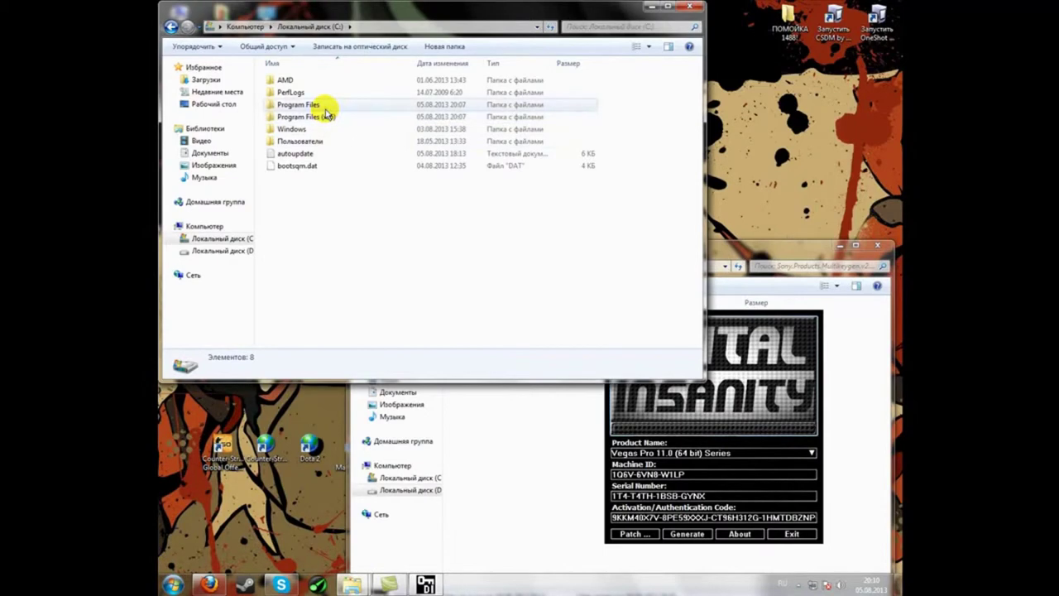
pyautogui.doubleClick(324, 105)
pyautogui.doubleClick(322, 239)
pyautogui.doubleClick(290, 77)
# Launch the vegas110 application from the Vegas Pro 11.0 folder and close the folder window.
pyautogui.scroll(-12, 327, 265)
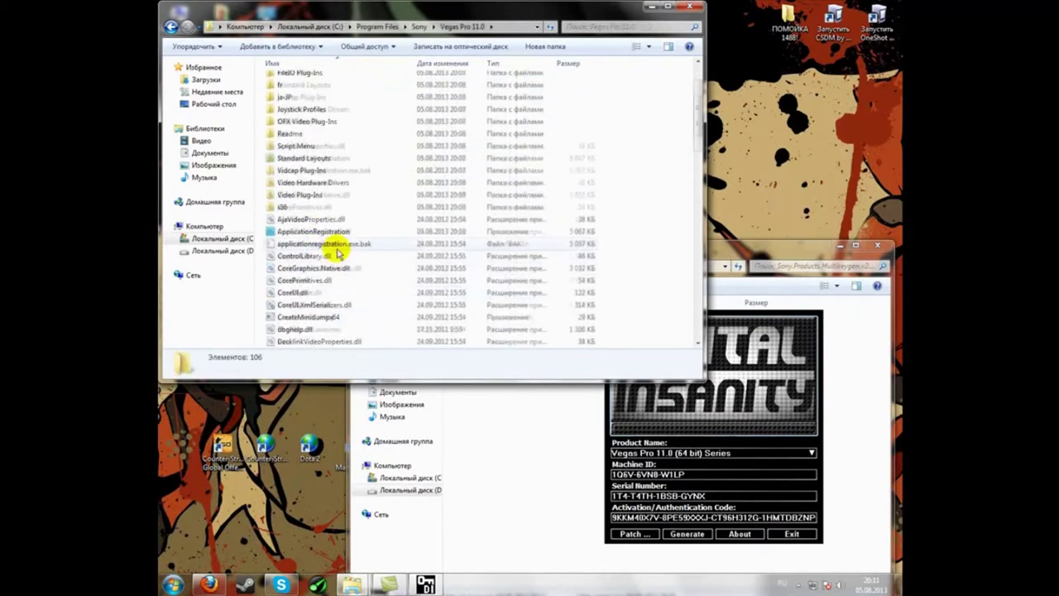
pyautogui.scroll(-18, 336, 252)
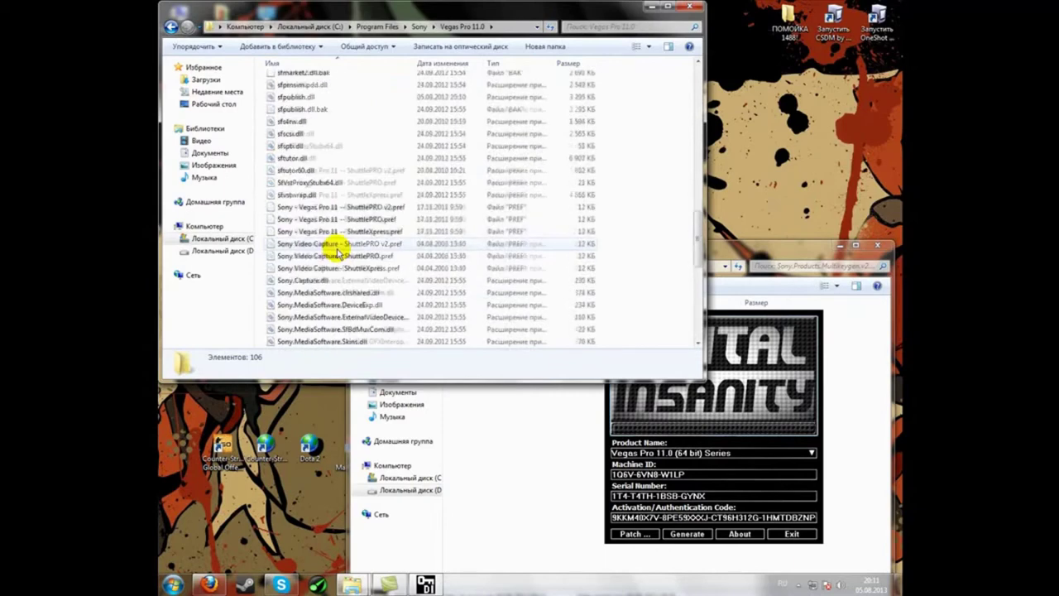
pyautogui.scroll(-1, 338, 252)
pyautogui.click(318, 232)
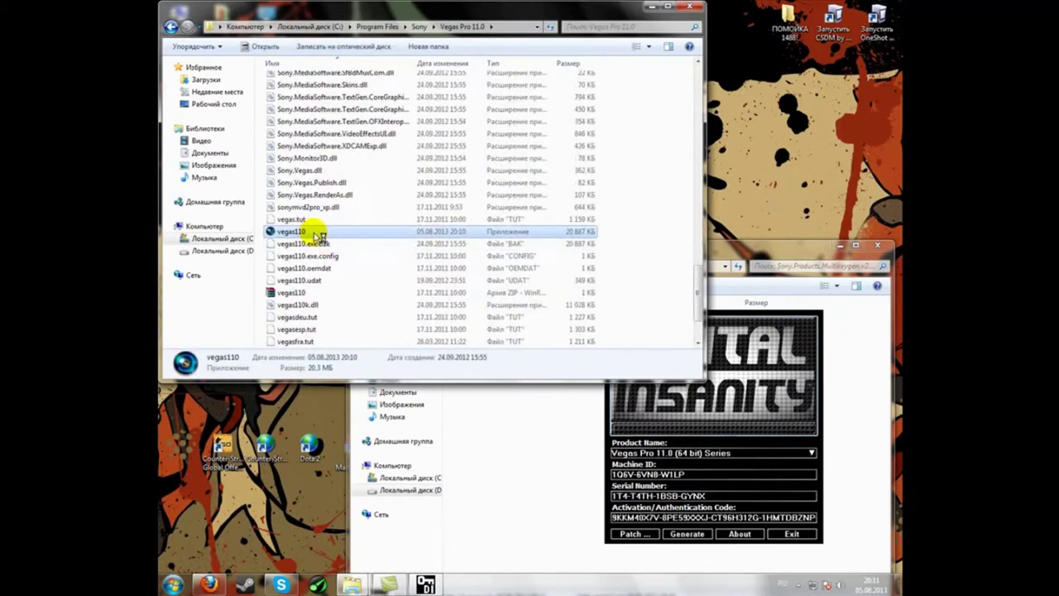
pyautogui.doubleClick(318, 234)
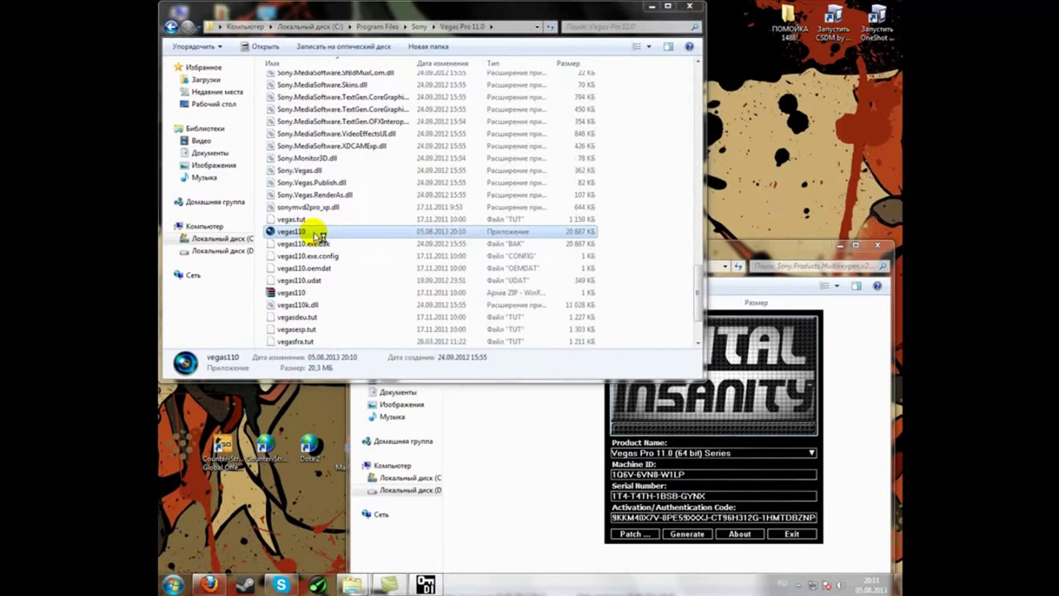
pyautogui.click(691, 10)
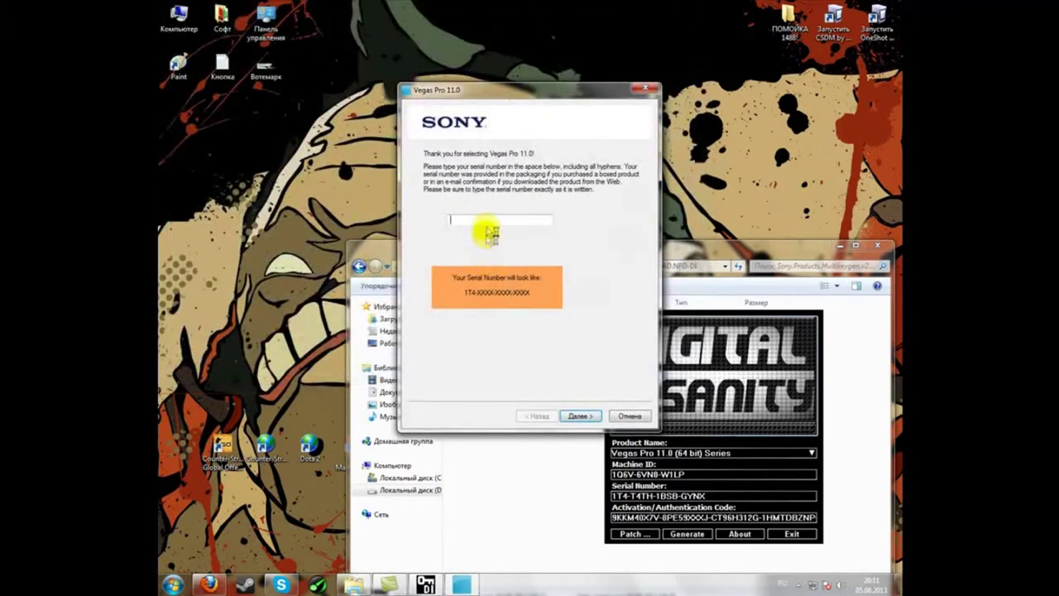
# Move the keygen window clear of the Vegas Pro 11.0 registration dialog and copy the serial number from the keygen.
pyautogui.click(485, 225)
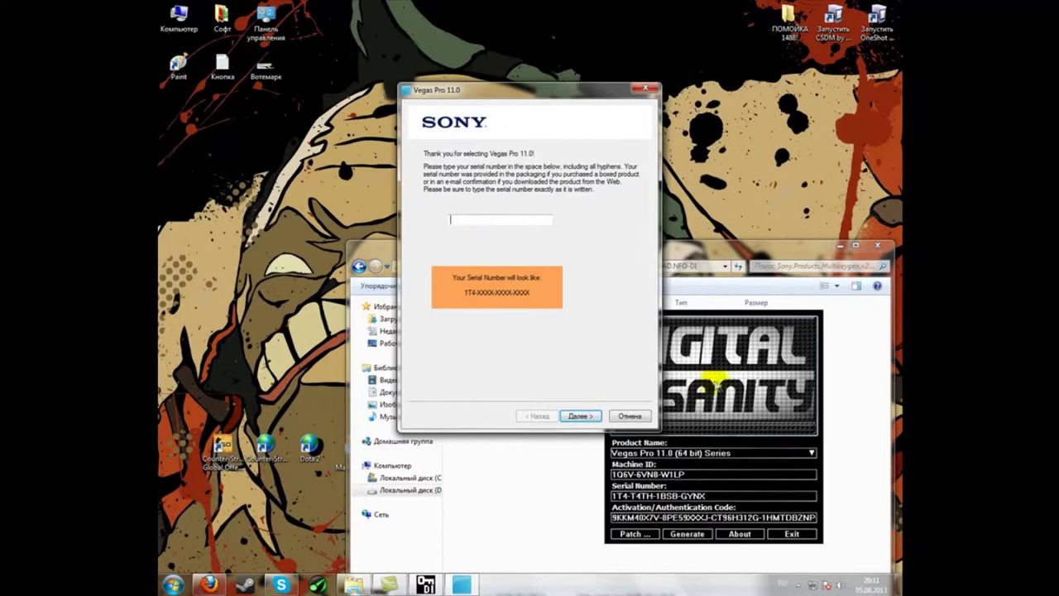
pyautogui.moveTo(721, 372); pyautogui.dragTo(727, 313)
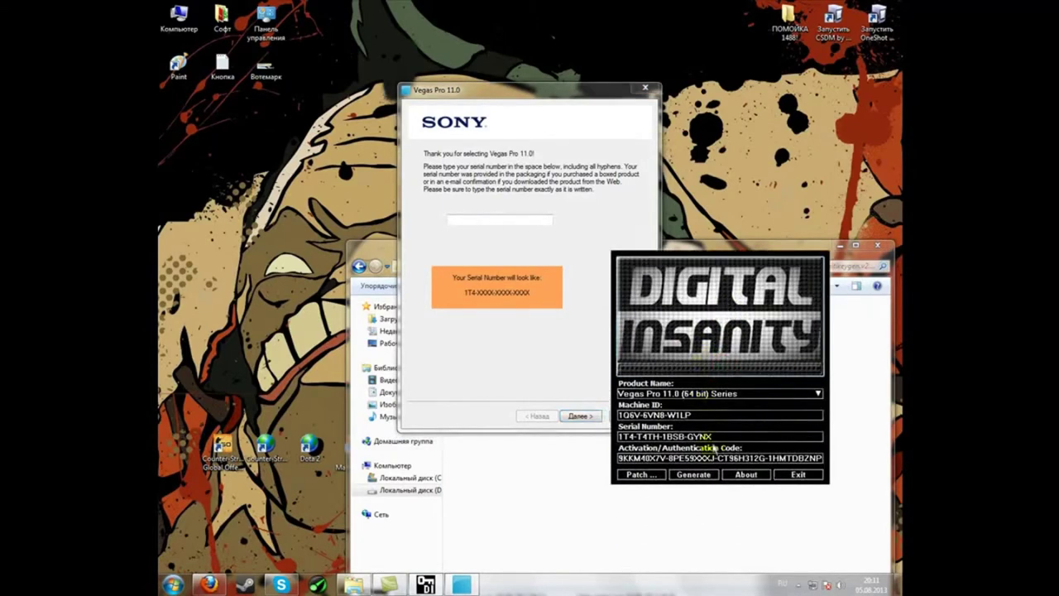
pyautogui.moveTo(713, 436); pyautogui.dragTo(618, 436)
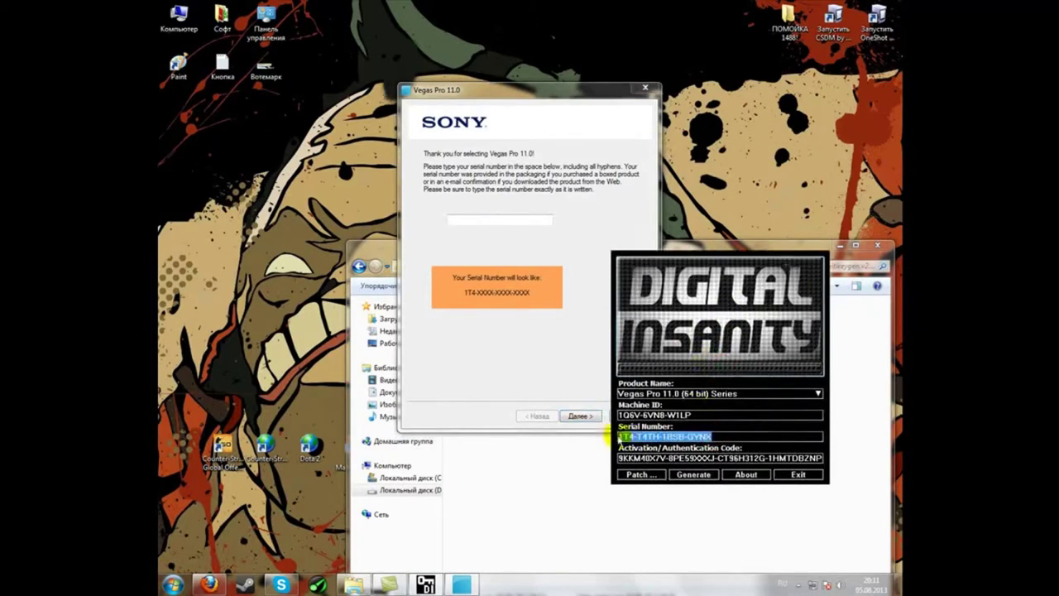
pyautogui.rightClick(619, 436)
pyautogui.click(654, 470)
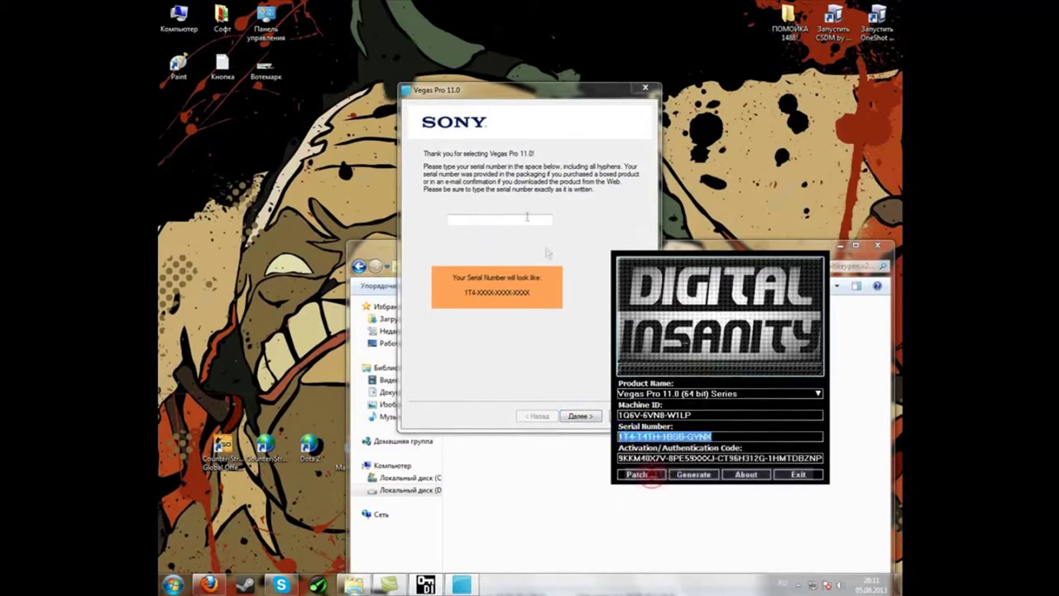
# Paste the serial number into the registration dialog and choose to register from another computer.
pyautogui.click(524, 224)
pyautogui.hotkey('ctrl', 'v')
pyautogui.click(577, 414)
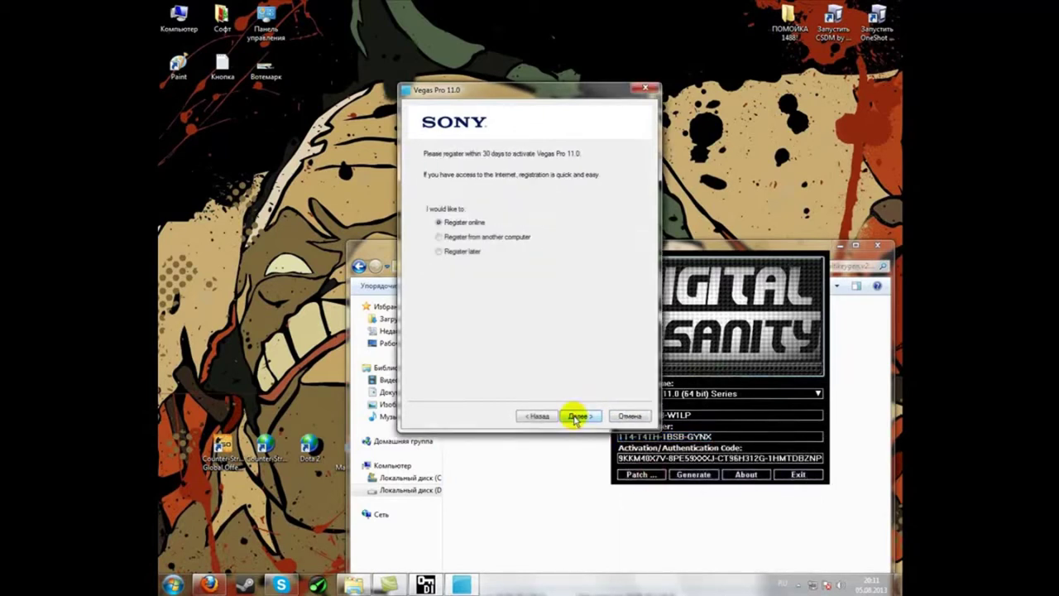
pyautogui.click(489, 239)
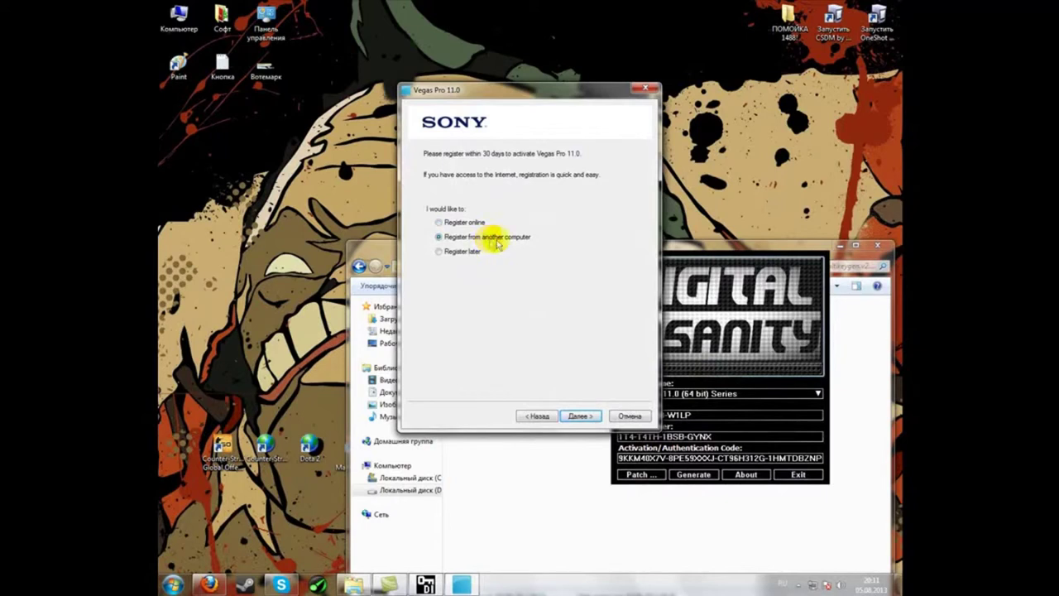
pyautogui.click(584, 415)
pyautogui.click(581, 416)
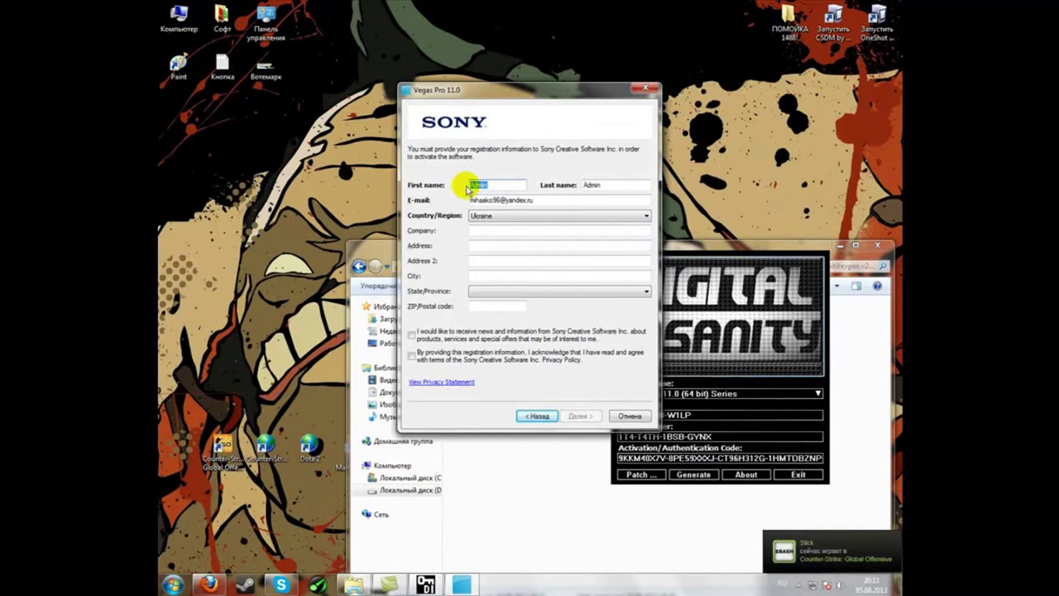
# Fill in the first and last name in the registration form and accept the Privacy Policy terms.
pyautogui.write('miN')
pyautogui.moveTo(604, 185); pyautogui.dragTo(579, 184)
pyautogui.write('TV')
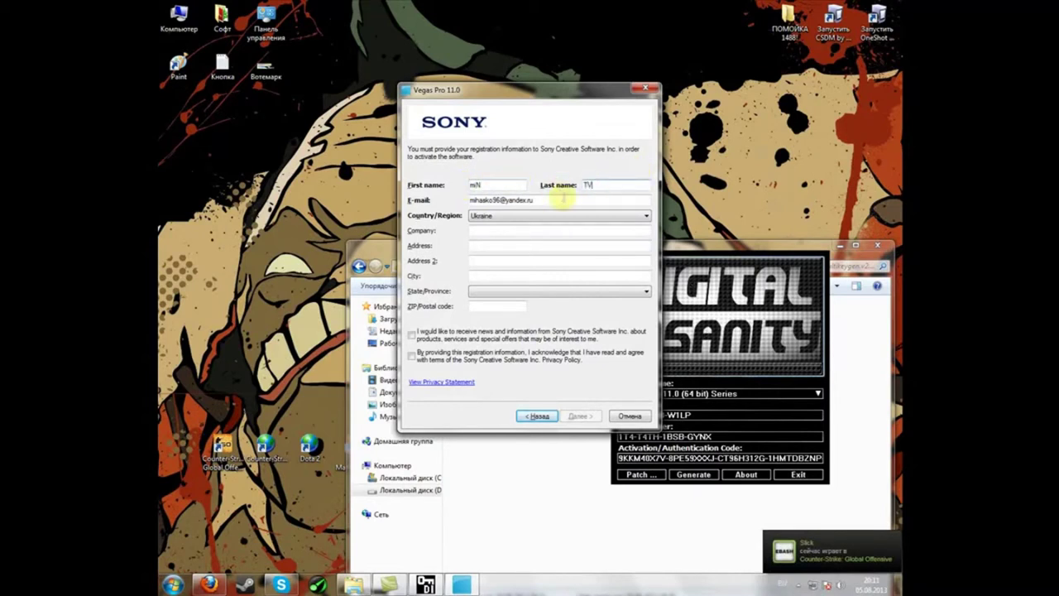
pyautogui.click(411, 355)
# Save the registration file as Register Vegas Pro on the desktop and continue to the authentication code page.
pyautogui.click(566, 415)
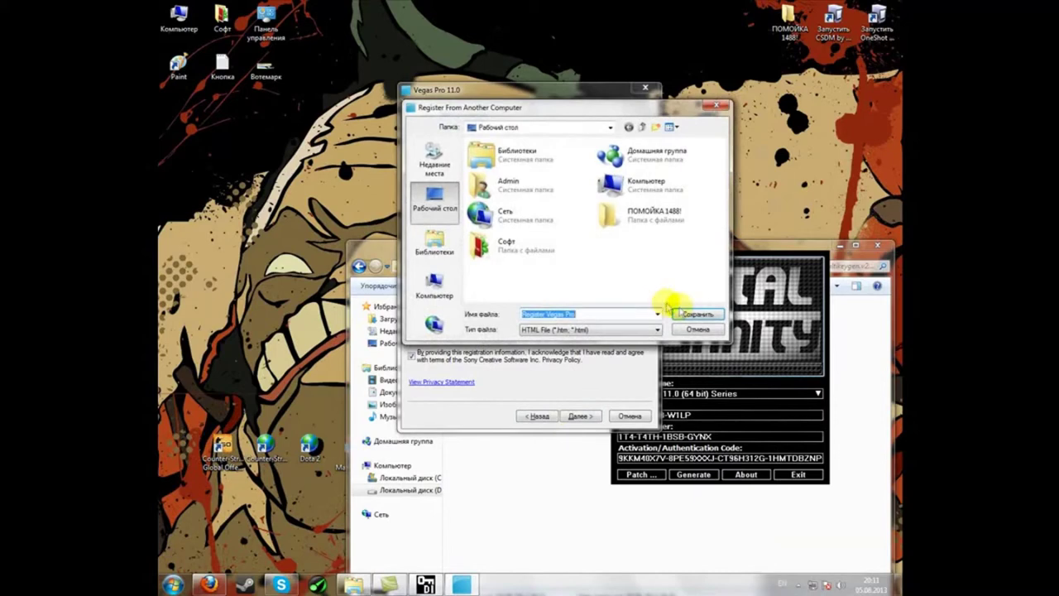
pyautogui.click(695, 314)
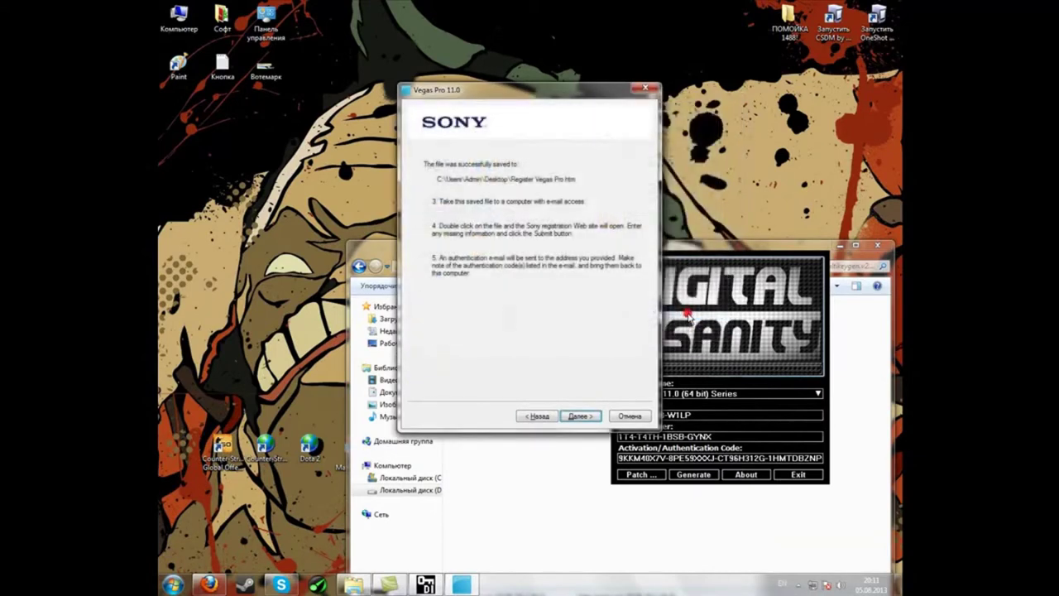
pyautogui.click(579, 415)
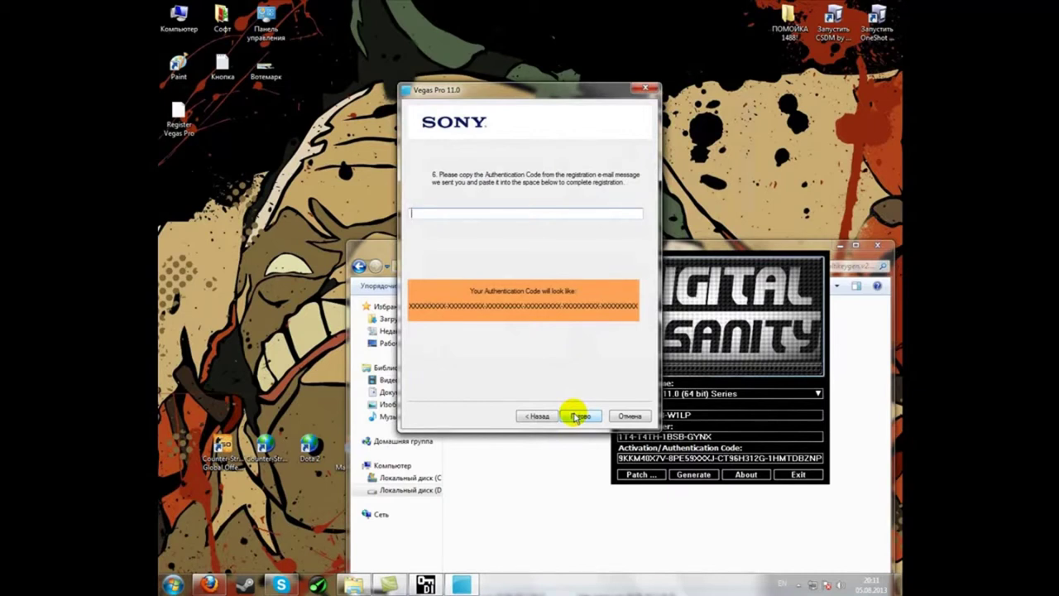
# Copy the authentication code from the keygen, paste it into the registration dialog and finish the registration.
pyautogui.hotkey('alt', 'Tab')
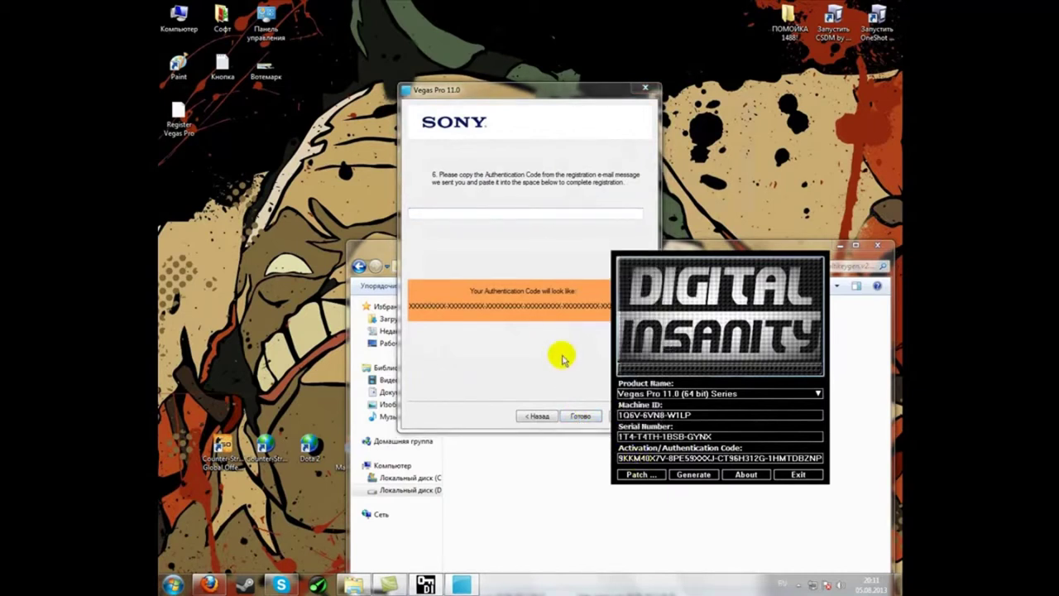
pyautogui.moveTo(614, 456)
pyautogui.mouseDown()
pyautogui.moveTo(885, 459)
pyautogui.moveTo(794, 459)
pyautogui.mouseUp()
pyautogui.rightClick(790, 457)
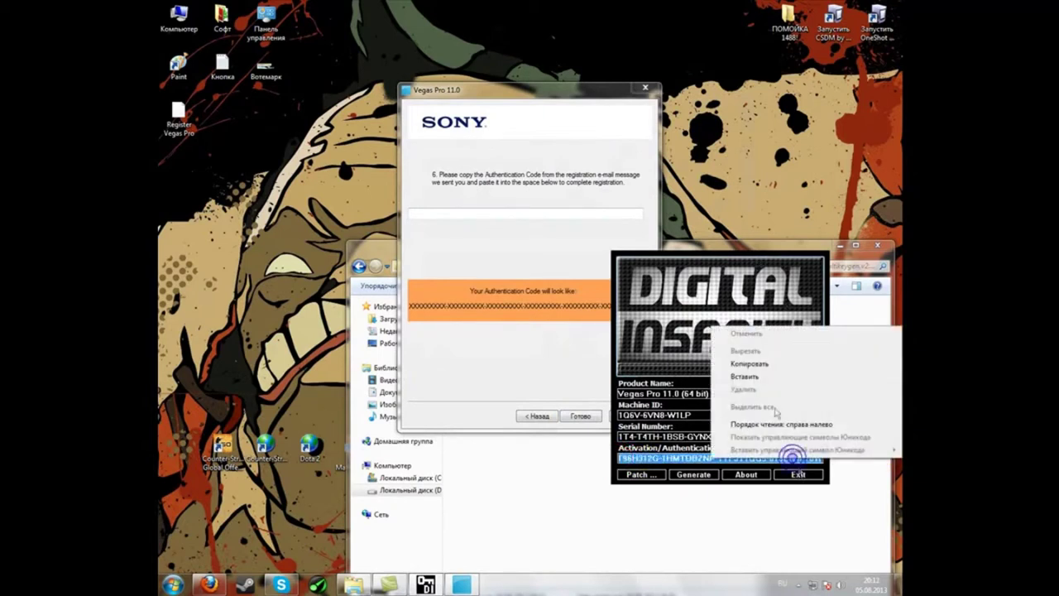
pyautogui.click(752, 361)
pyautogui.click(550, 217)
pyautogui.hotkey('ctrl', 'v')
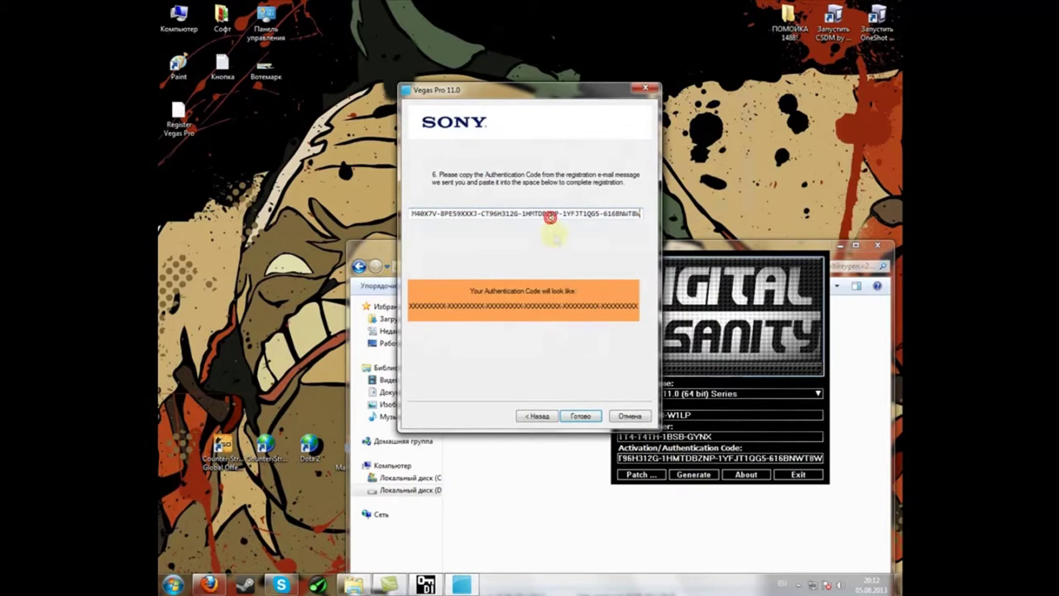
pyautogui.press('Return')
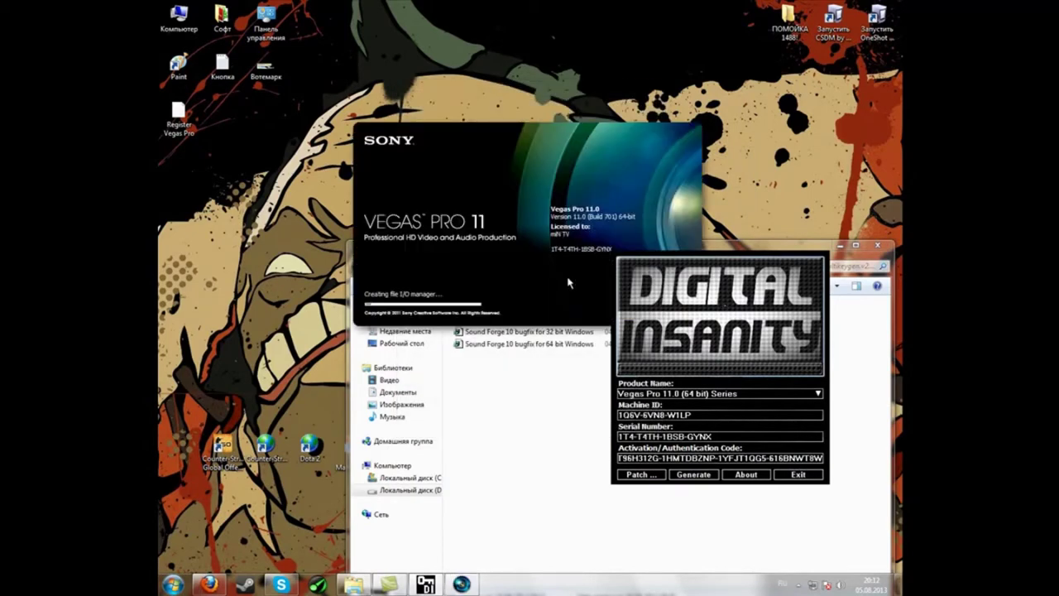
# Return the folder window to vegaspro11.0.701_64bit, minimize it and exit the keygen.
pyautogui.click(548, 416)
pyautogui.press('BackSpace')
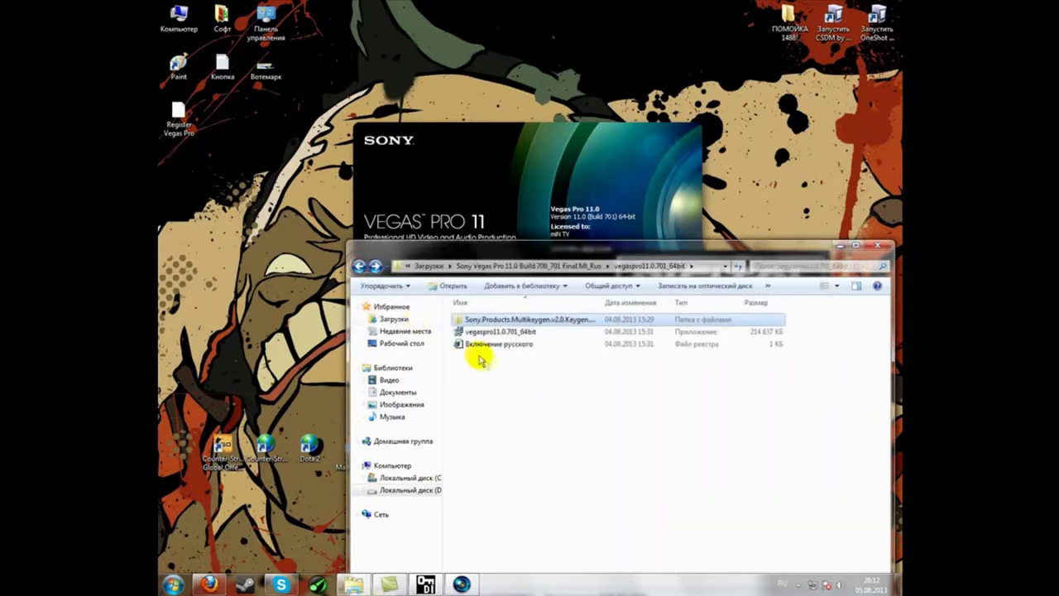
pyautogui.click(839, 246)
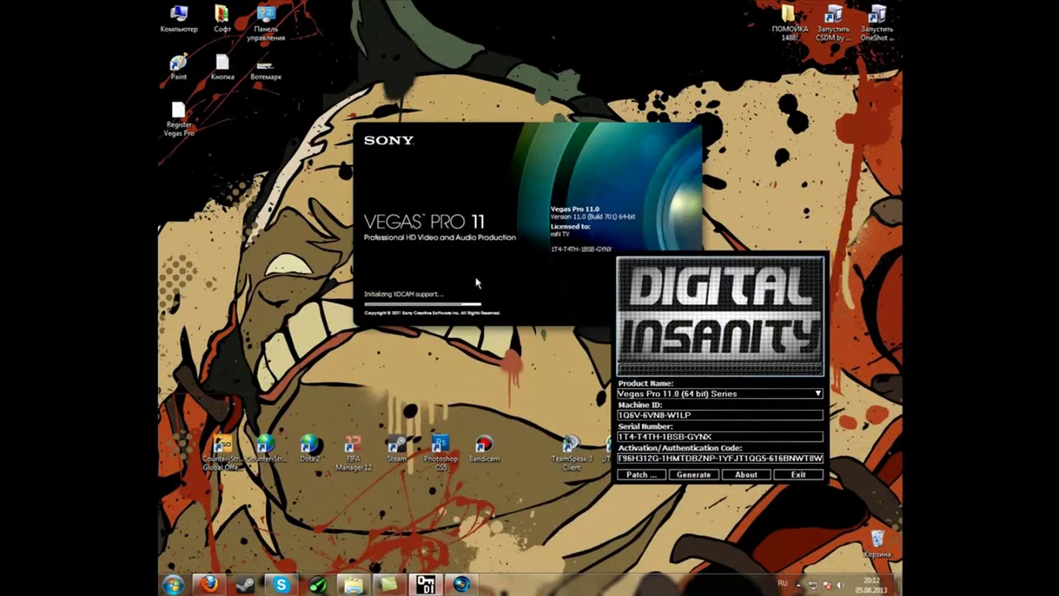
pyautogui.click(802, 476)
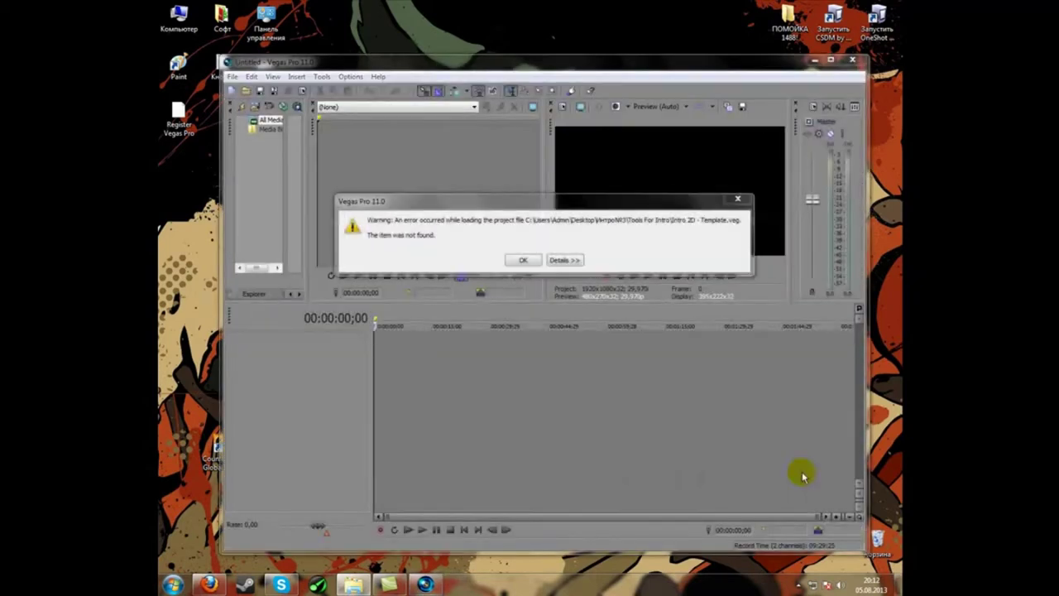
# Dismiss the project loading warning and close Vegas Pro 11.0.
pyautogui.click(737, 200)
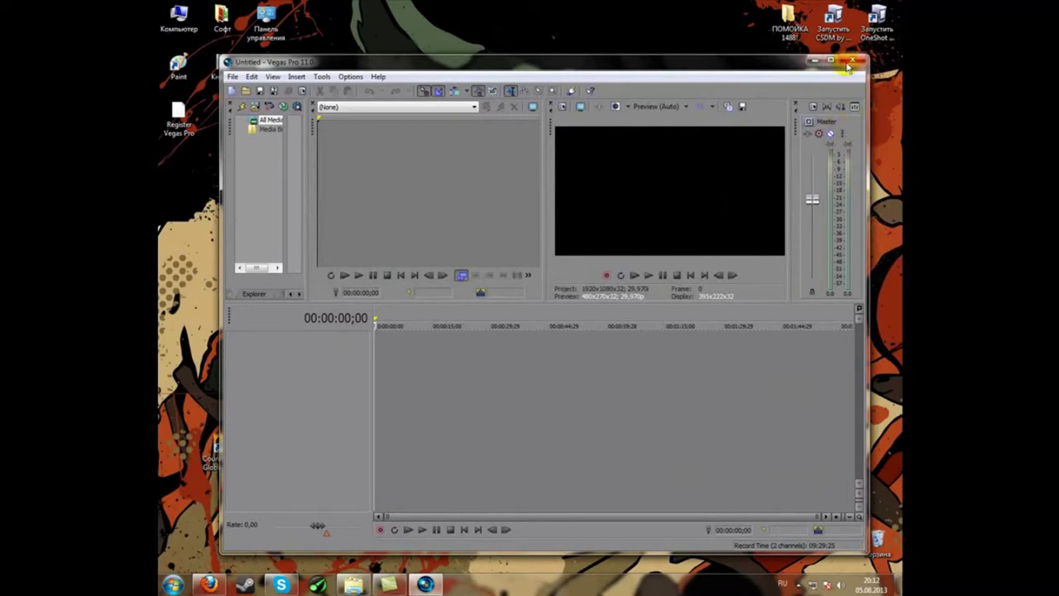
pyautogui.click(849, 63)
# Add the "Включение русского" registry file from the vegaspro11.0.701_64bit folder to the registry and close the folder window.
pyautogui.click(351, 585)
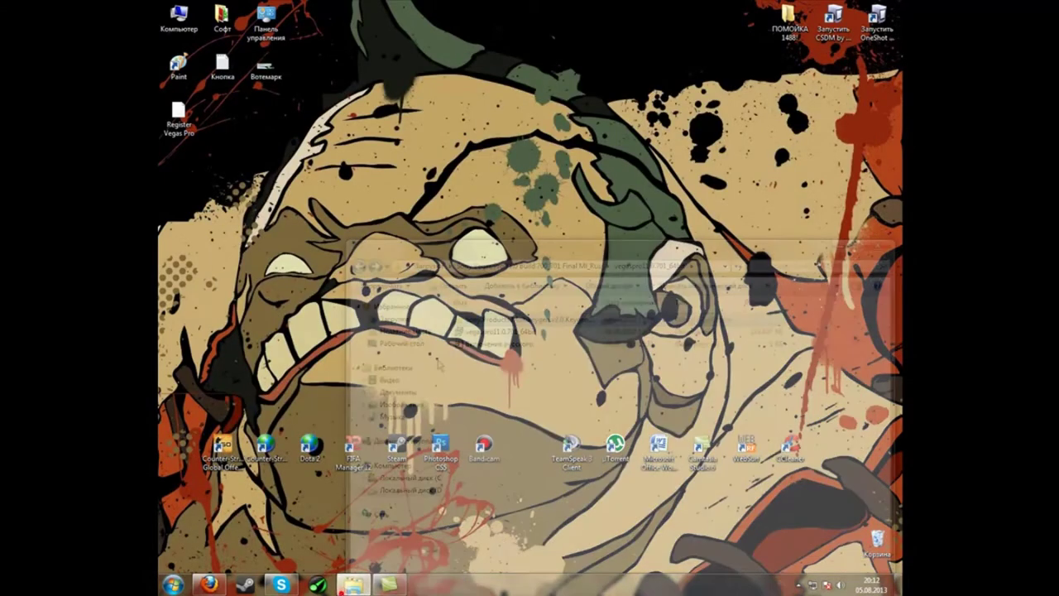
pyautogui.click(481, 347)
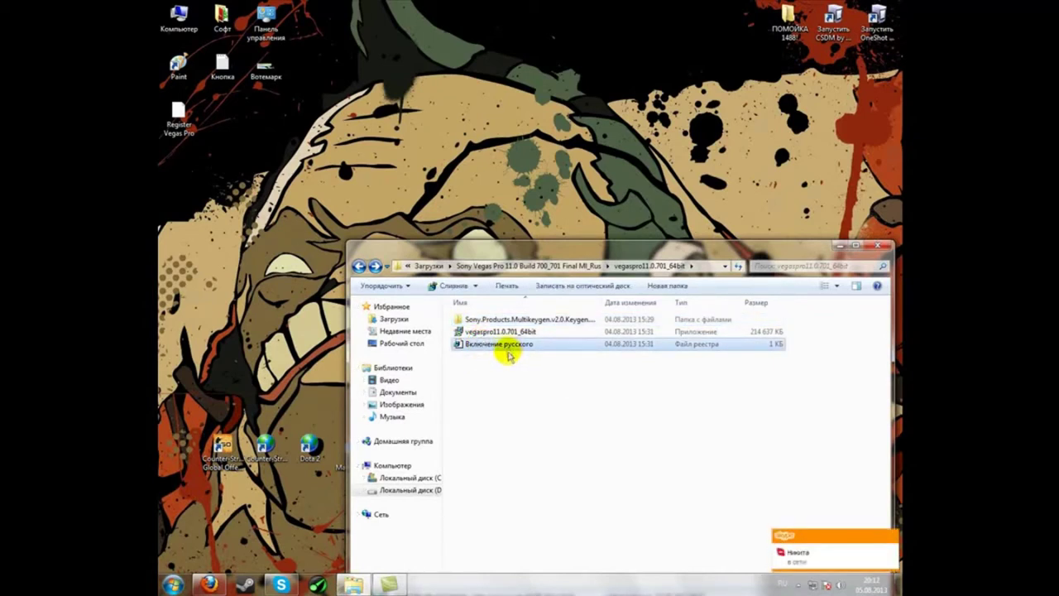
pyautogui.doubleClick(502, 345)
pyautogui.click(609, 306)
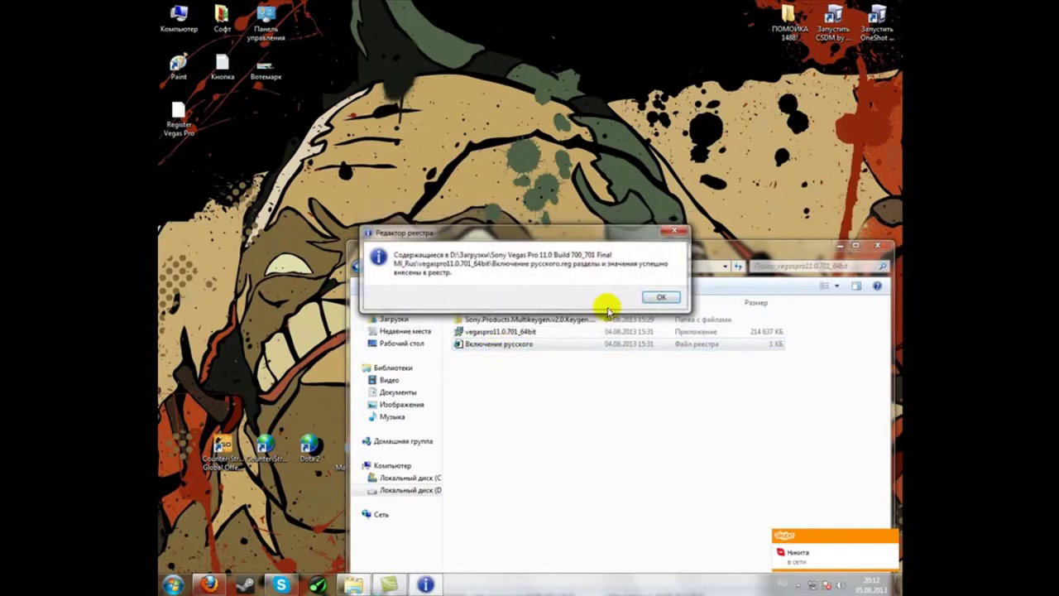
pyautogui.click(660, 297)
pyautogui.click(875, 245)
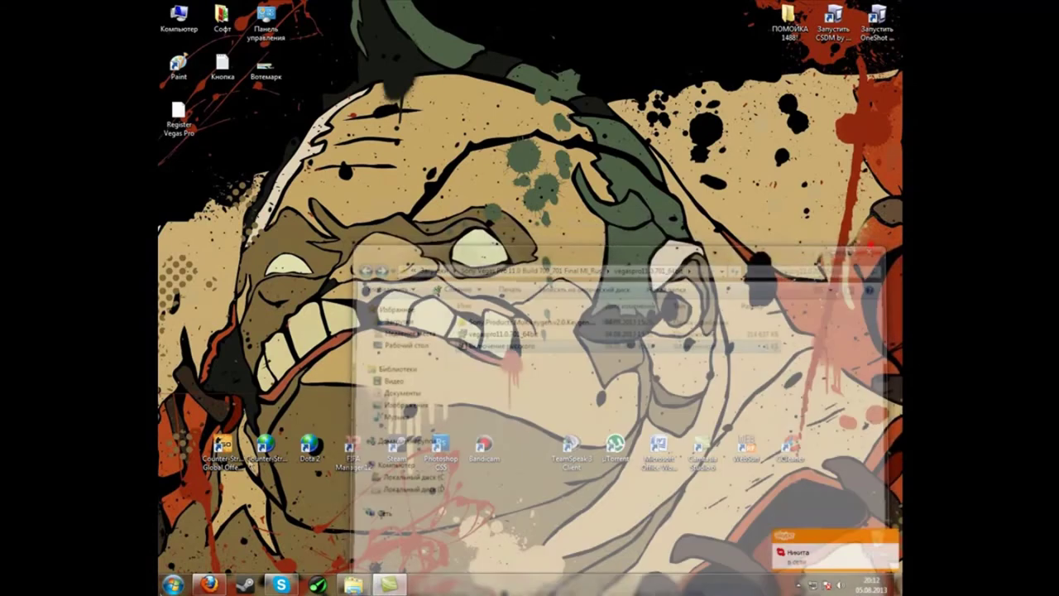
pyautogui.click(172, 585)
pyautogui.hotkey('alt', 'shift')
pyautogui.write('Sony')
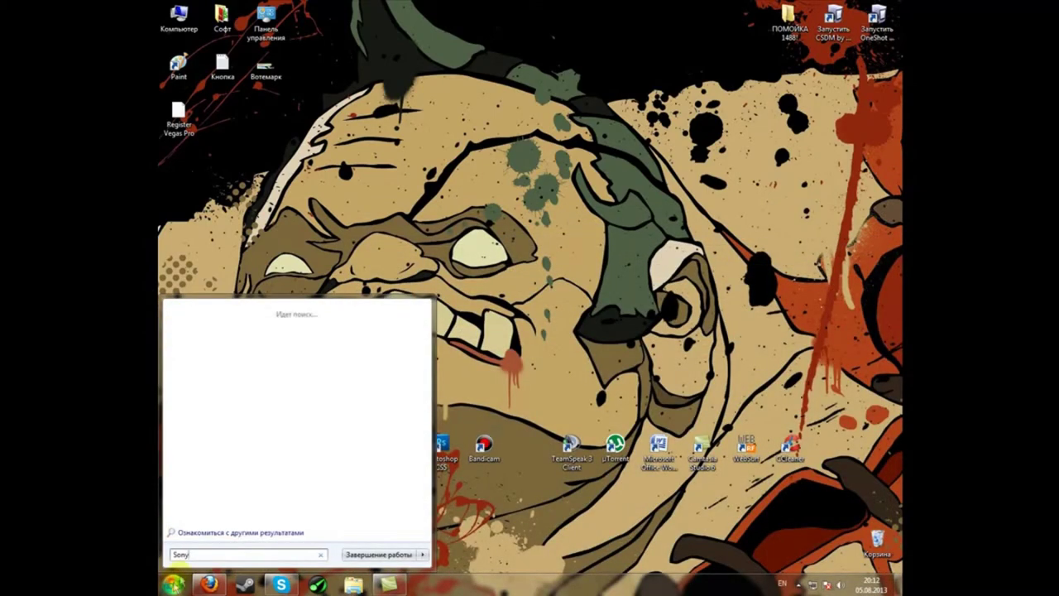
# Open the Program Files\Sony\Vegas Pro 11.0 folder on drive C:.
pyautogui.click(166, 12)
pyautogui.doubleClick(165, 11)
pyautogui.doubleClick(488, 269)
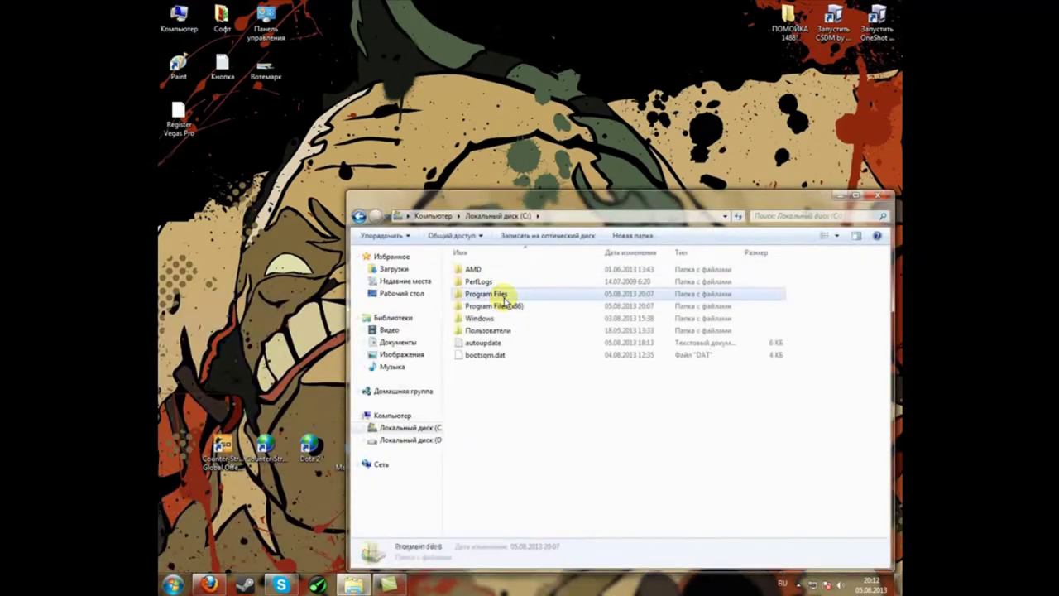
pyautogui.doubleClick(503, 296)
pyautogui.click(485, 421)
pyautogui.doubleClick(485, 419)
pyautogui.click(466, 273)
pyautogui.doubleClick(466, 272)
# Launch the vegas110 application from the Vegas Pro 11.0 folder and maximize its window.
pyautogui.scroll(-5, 503, 378)
pyautogui.scroll(-15, 521, 397)
pyautogui.click(491, 348)
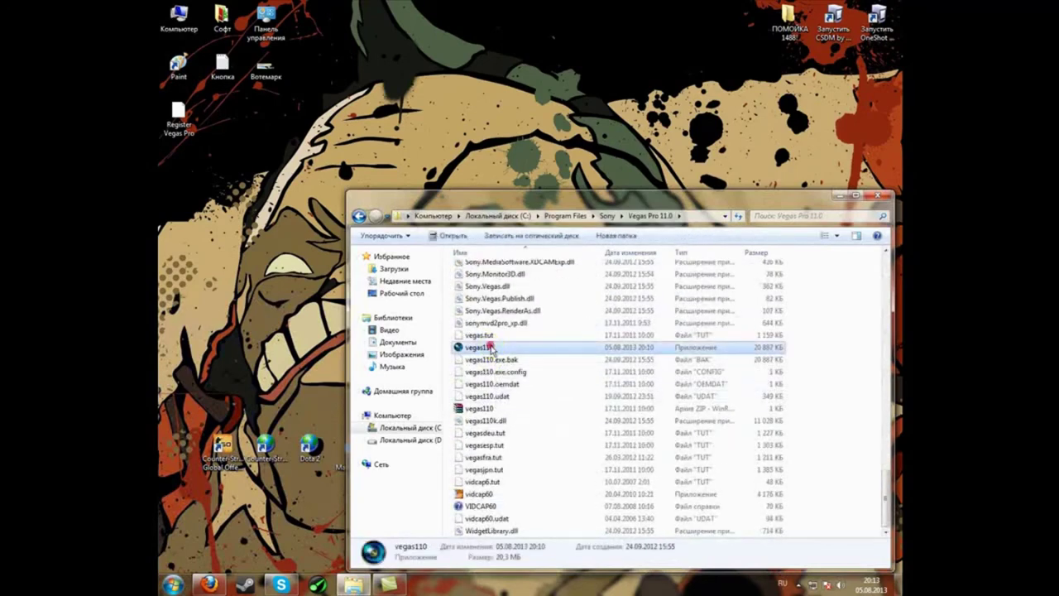
pyautogui.doubleClick(491, 348)
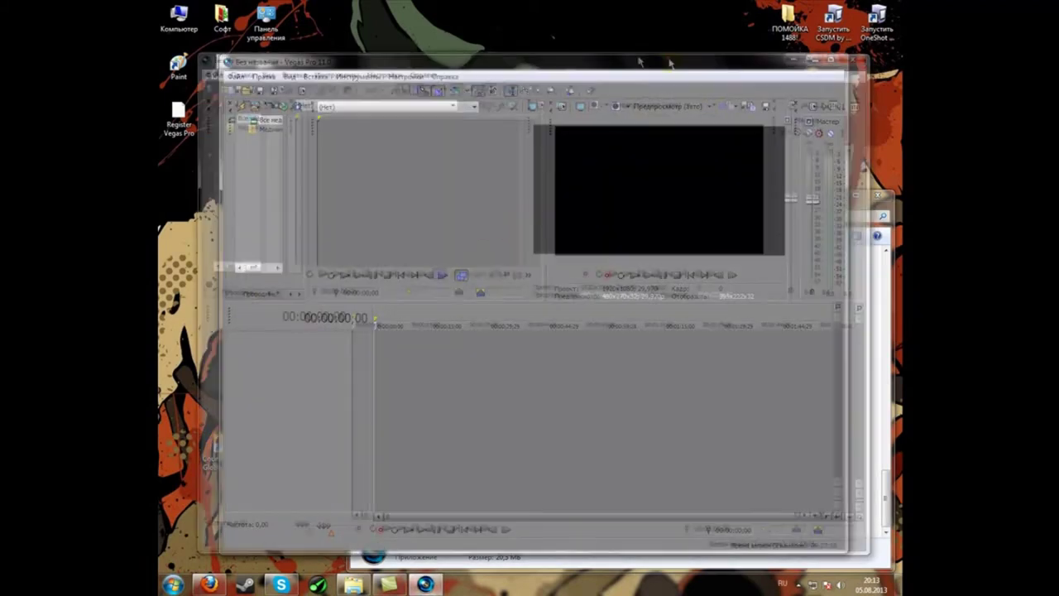
pyautogui.click(787, 56)
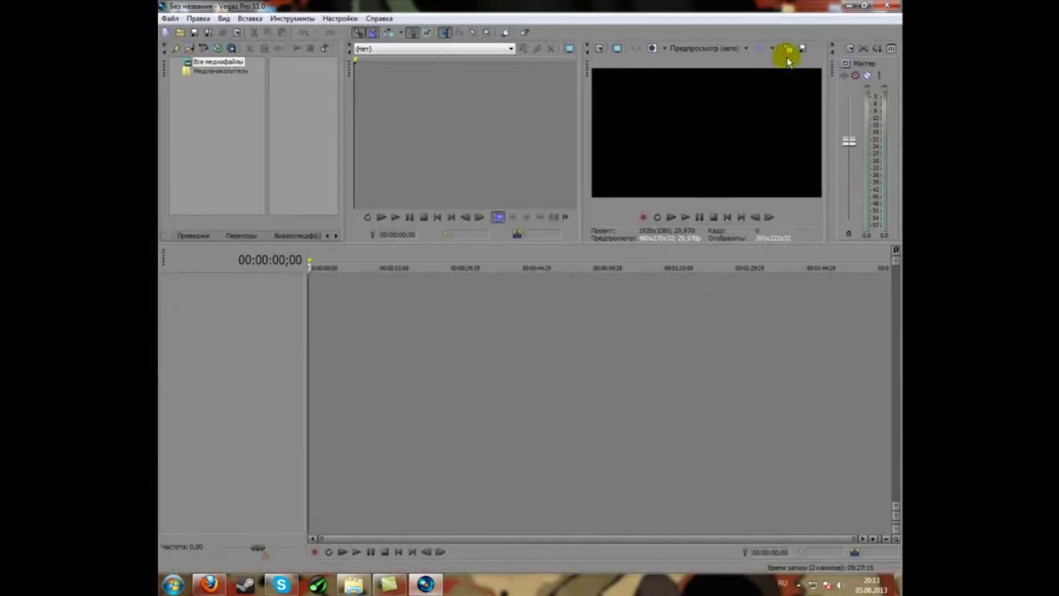